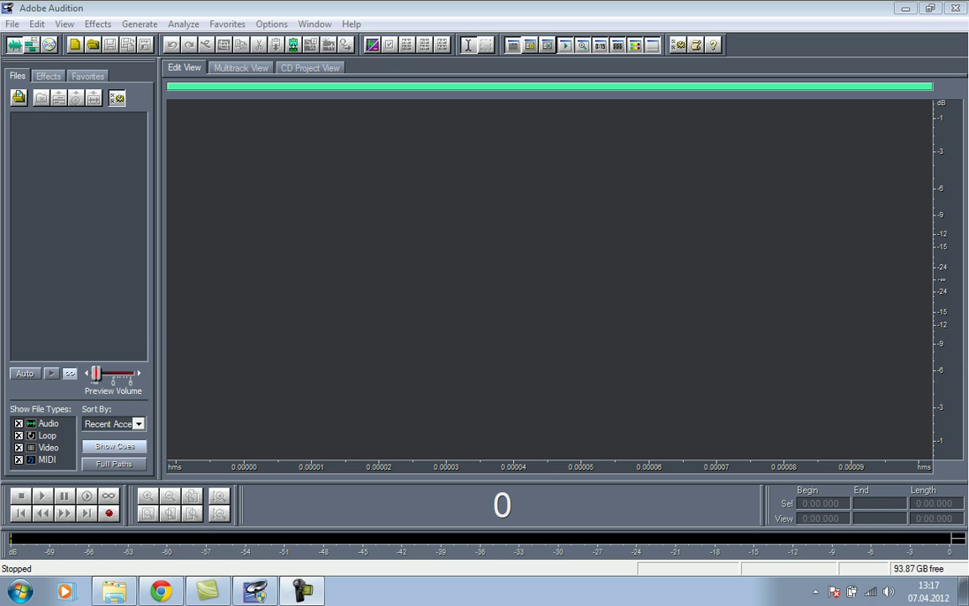
Preview and open the Классическая-музыка-ДШостакович-Прелюдия-5 MP3 file from the Загрузки folder.
left_click(12, 25)
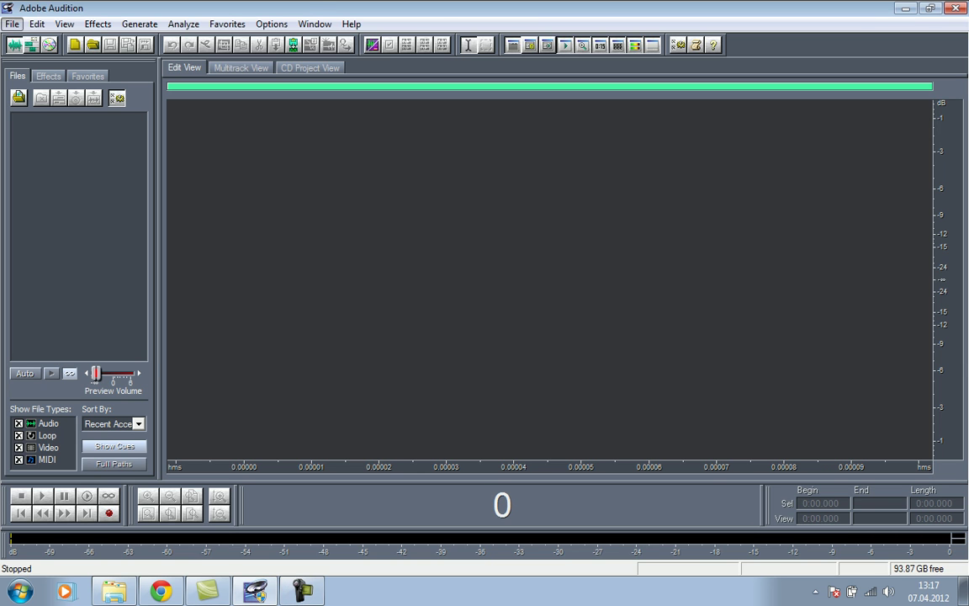
left_click(39, 58)
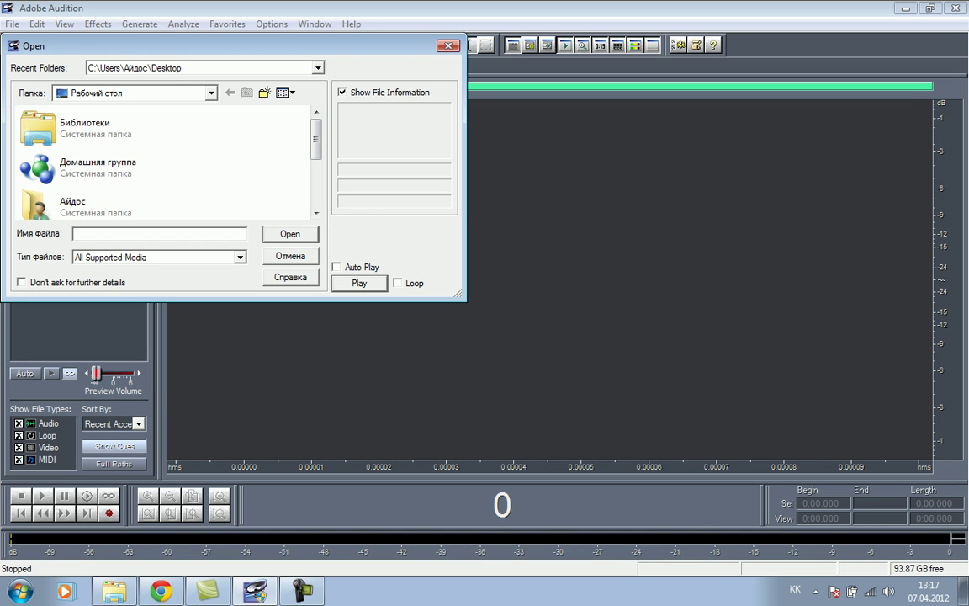
left_click(212, 94)
left_click(89, 145)
double_click(163, 142)
scroll(151, 160, "down", 1)
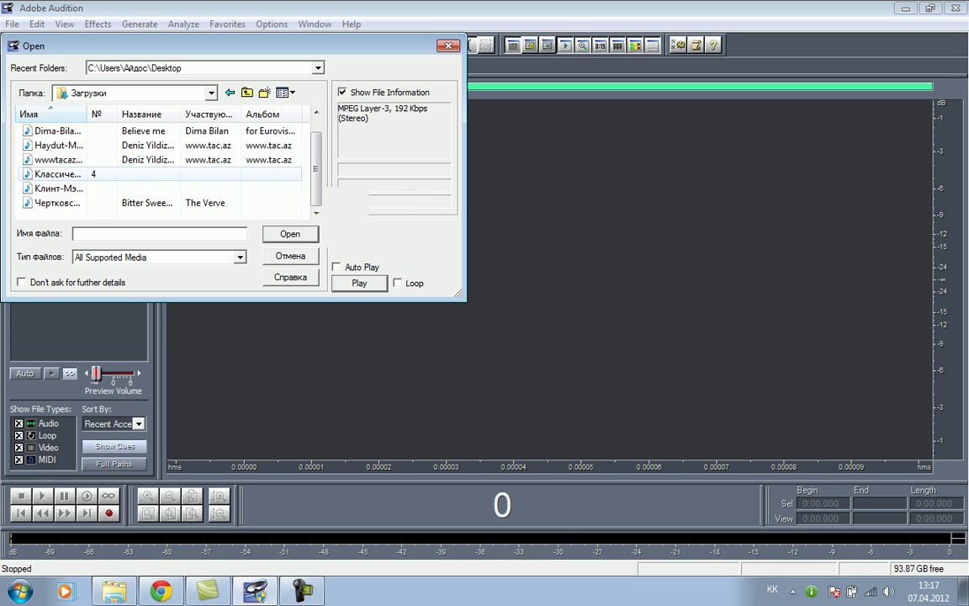
left_click(72, 174)
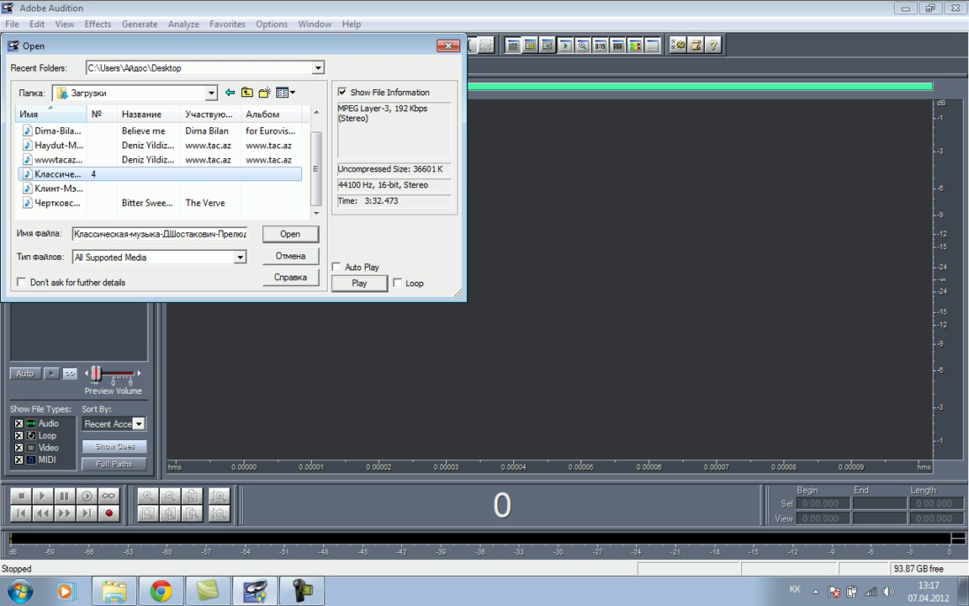
left_click(360, 284)
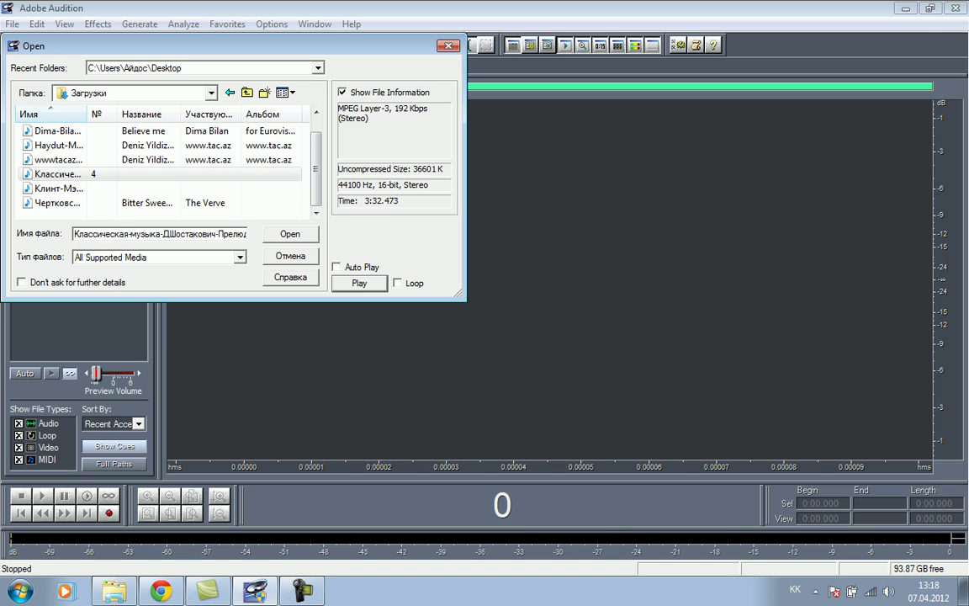
left_click(359, 283)
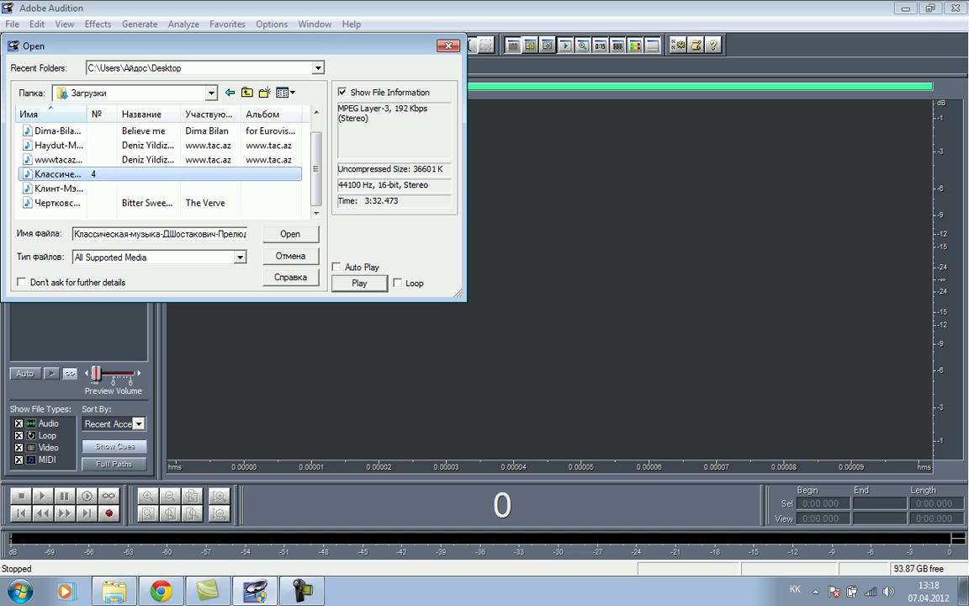
key("Return")
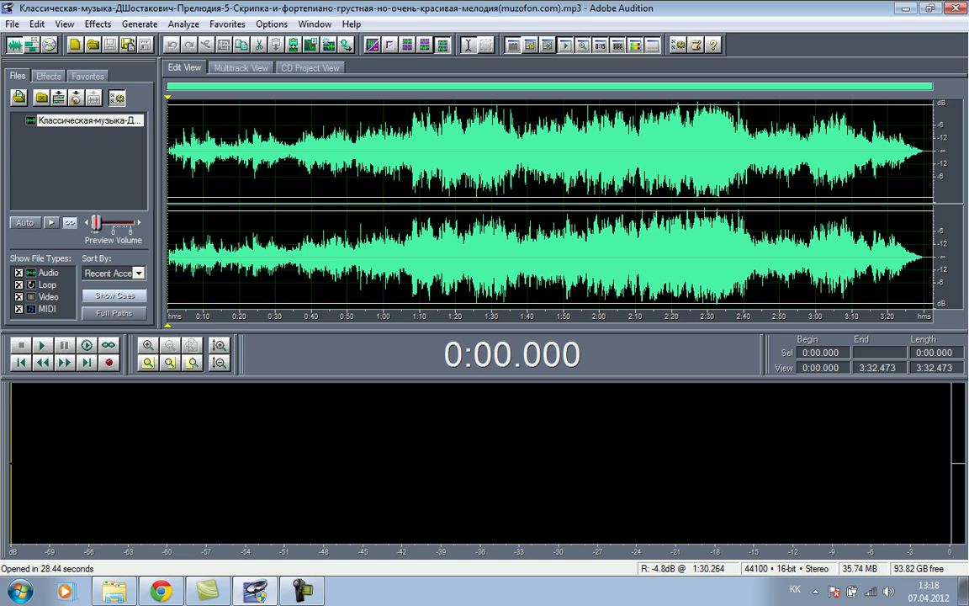
Shrink the level meter area to enlarge the waveform display, and select the entire track.
left_click_drag(493, 377, 493, 529)
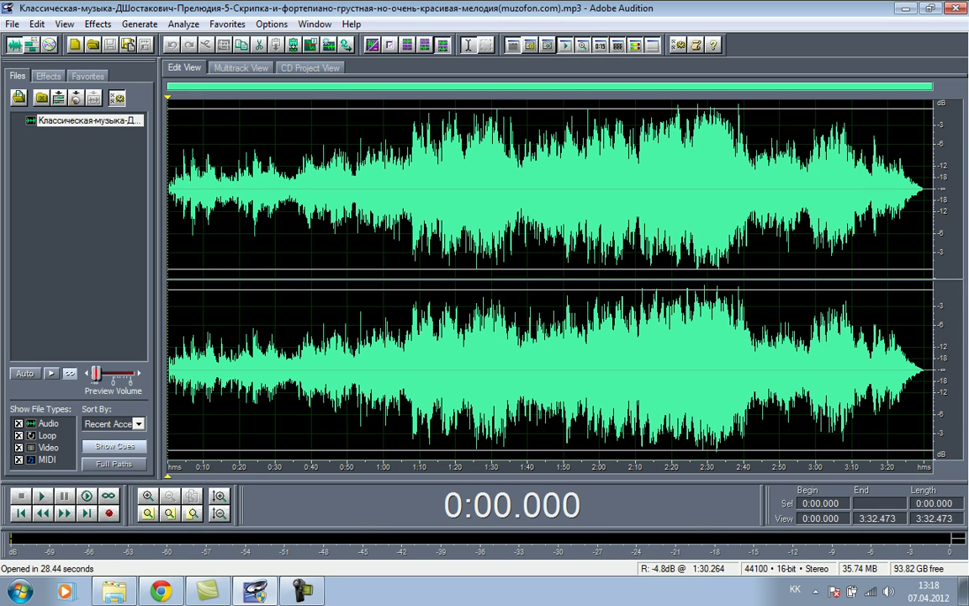
left_click(255, 189)
left_click_drag(188, 190, 194, 190)
left_click_drag(246, 189, 427, 189)
left_click(296, 189)
left_click_drag(425, 189, 473, 189)
double_click(531, 189)
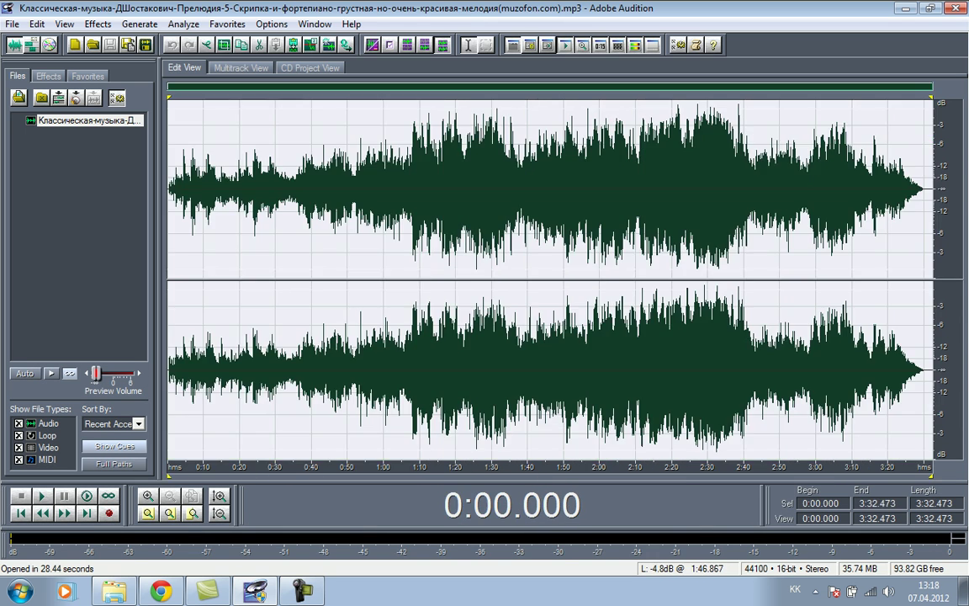
Clear the selection and play the track briefly from about 0:04.4 and from about 0:01.7.
left_click(428, 189)
left_click(183, 336)
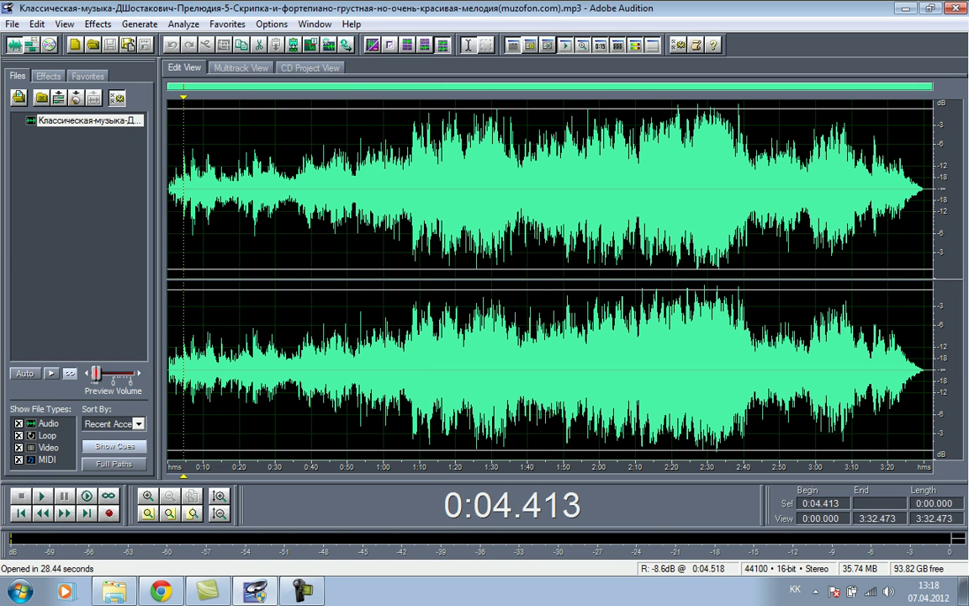
key("space")
key("space")
left_click(173, 202)
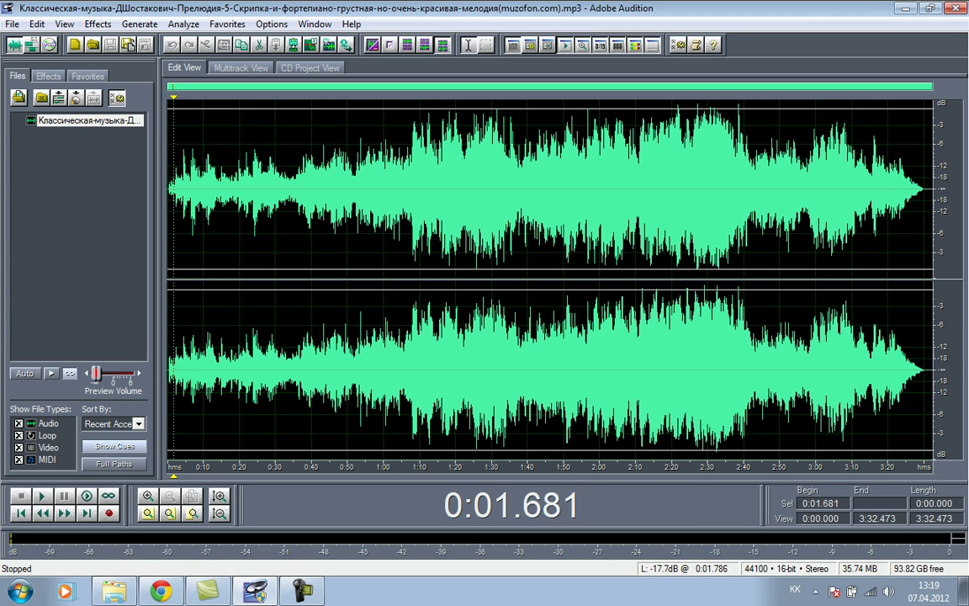
key("space")
key("space")
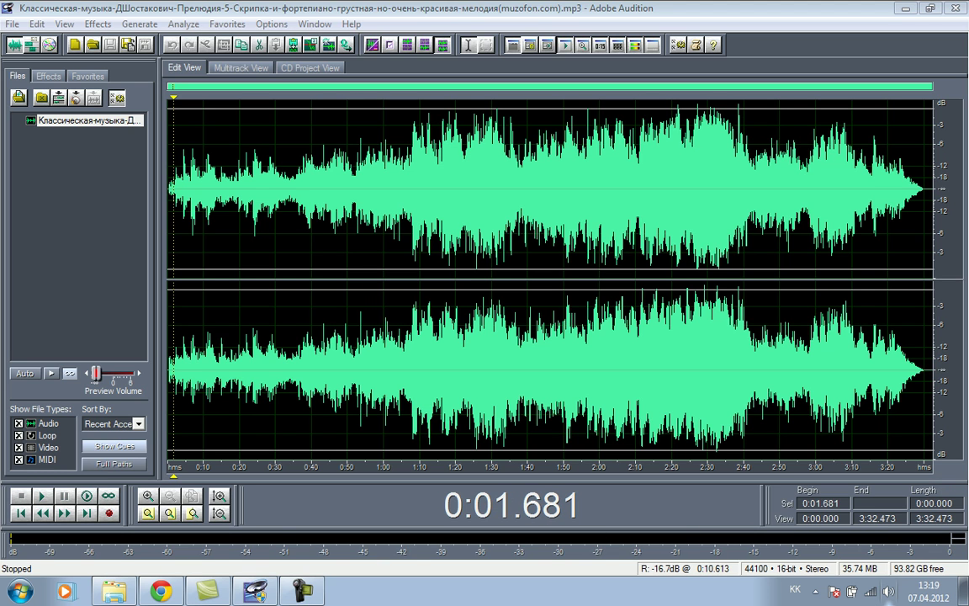
Lower the system speaker volume and close the volume control.
left_click(889, 591)
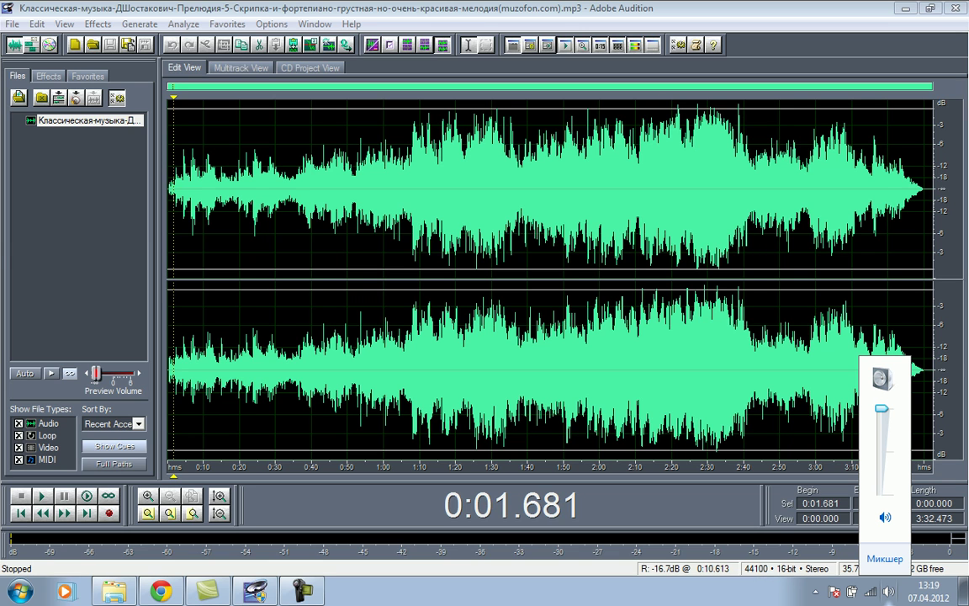
left_click_drag(882, 410, 882, 434)
scroll(889, 591, "down", 12)
left_click(563, 320)
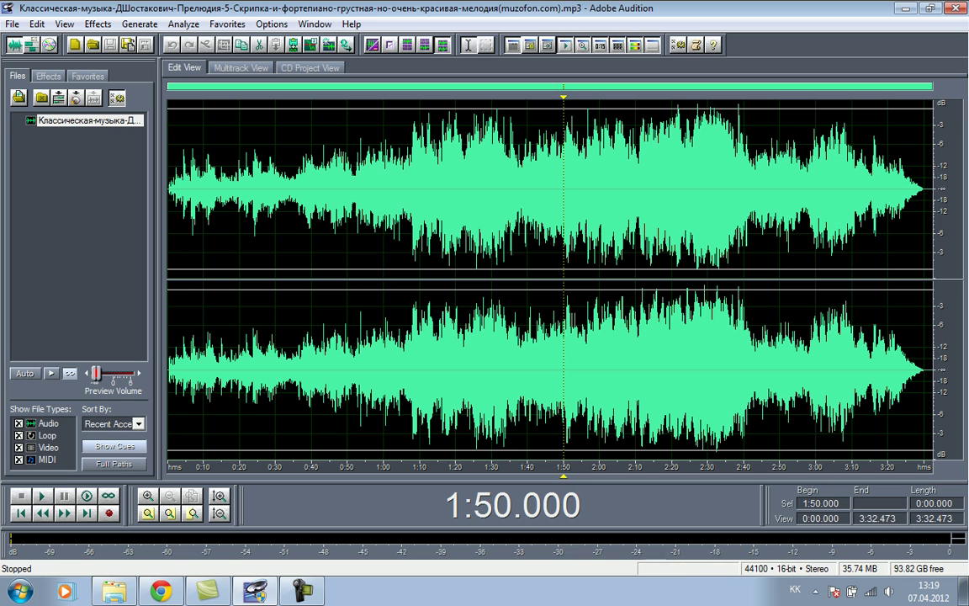
Select the passage from about 0:14.9 to 0:21.2, and clear the selection.
left_click_drag(208, 233, 221, 206)
left_click(346, 207)
left_click(241, 206)
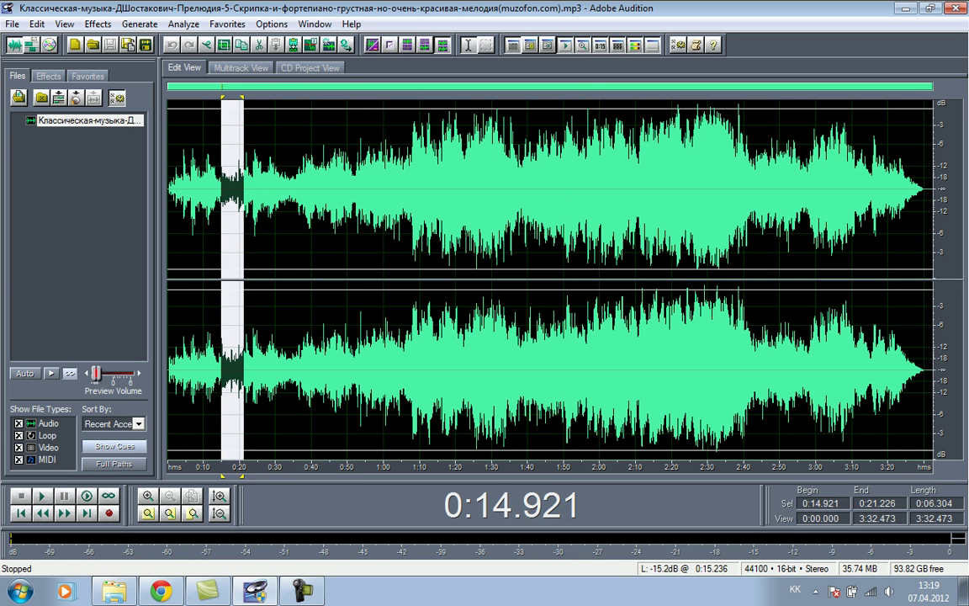
left_click(222, 206)
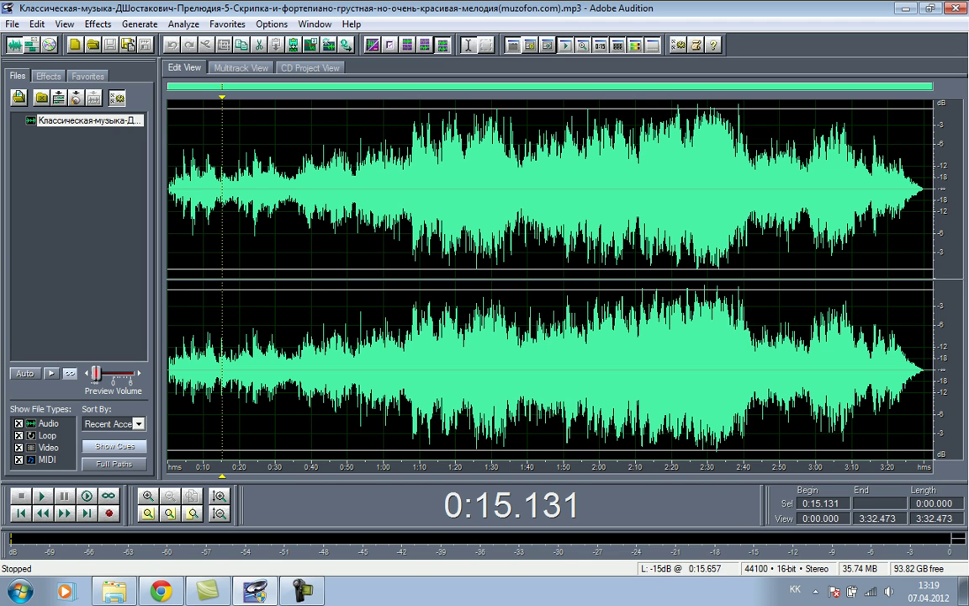
Listen from about 0:08.6 and delete the passage from 0:10 to about 0:12.6.
left_click(198, 206)
key("space")
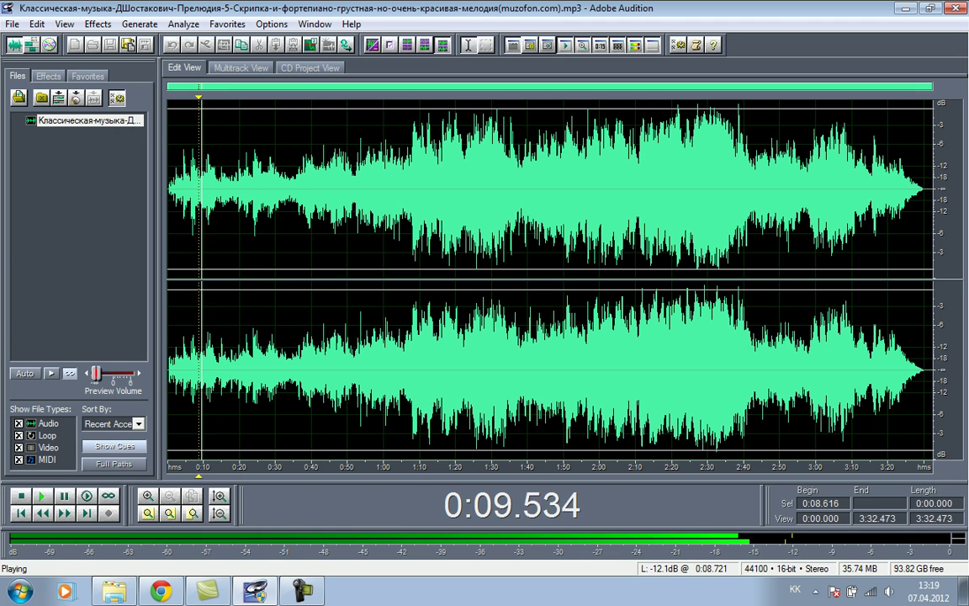
key("space")
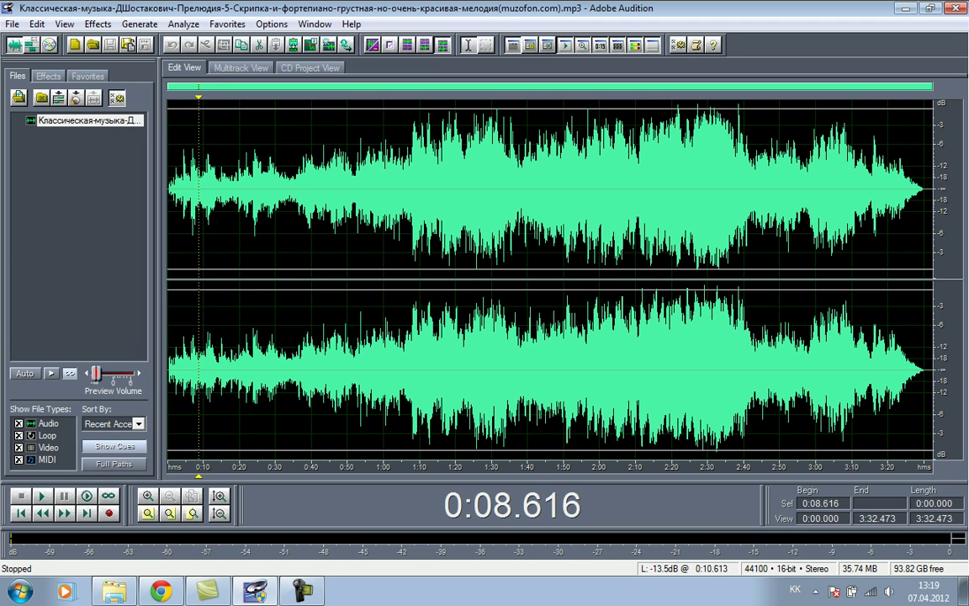
left_click(203, 206)
left_click_drag(203, 194, 213, 194)
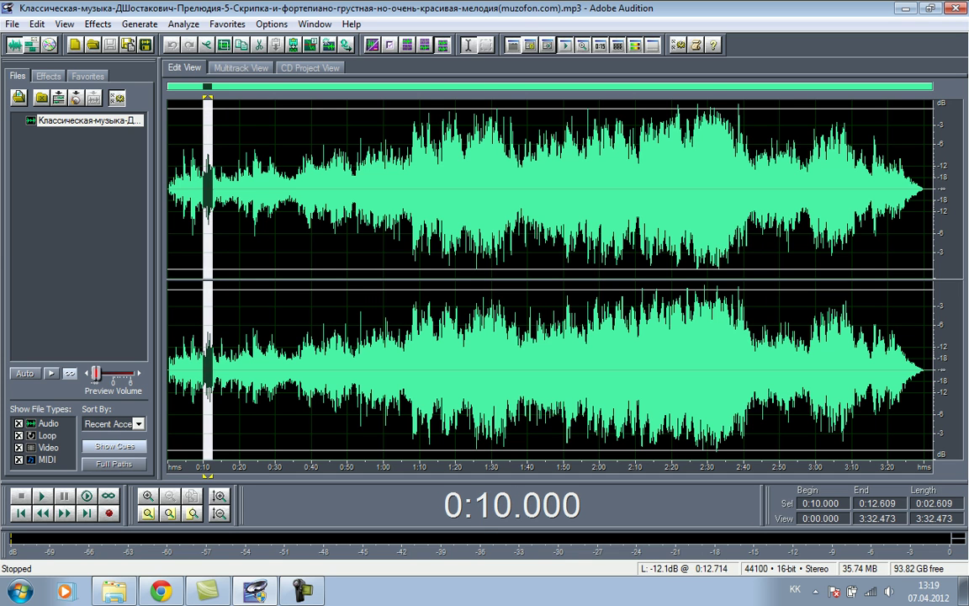
key("Delete")
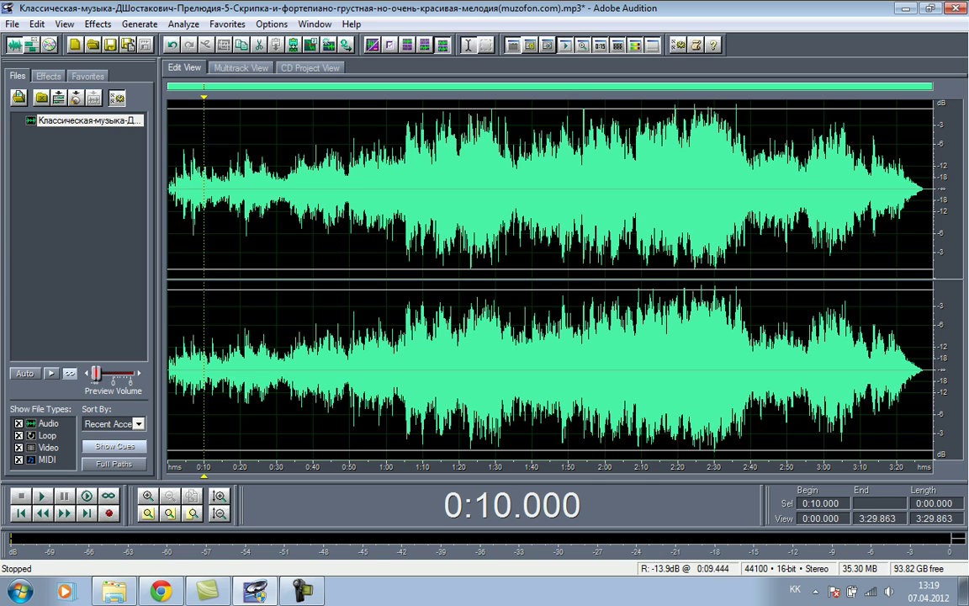
Play the edited track from about 0:06.9 to check the cut at 0:10.
left_click(192, 174)
key("space")
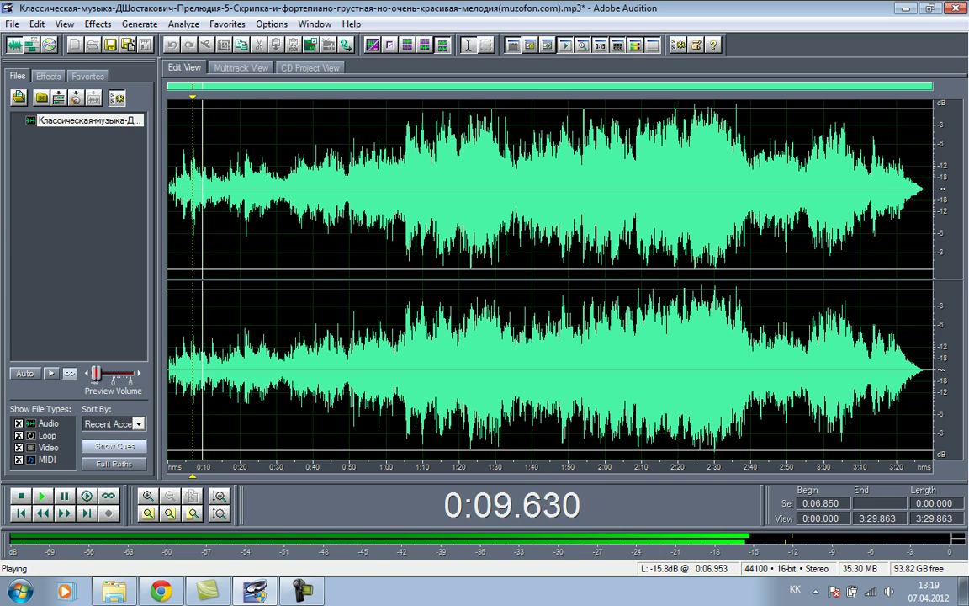
key("space")
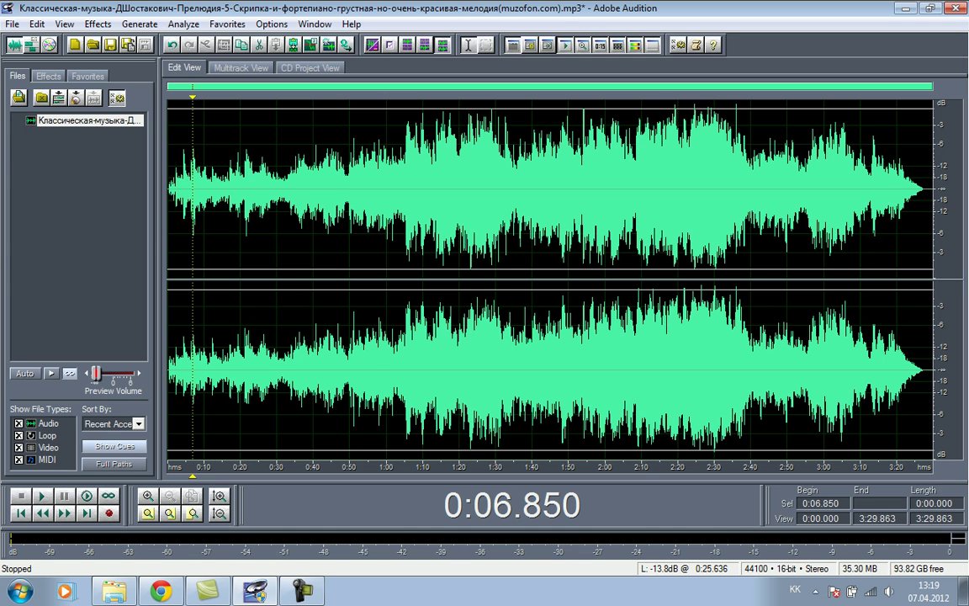
left_click_drag(193, 212, 346, 216)
left_click_drag(350, 216, 355, 217)
left_click(364, 210)
double_click(364, 210)
Place the cursor at about 0:21.4, move its marker to about 0:35, and nudge it back to about 0:31.7.
left_click(246, 211)
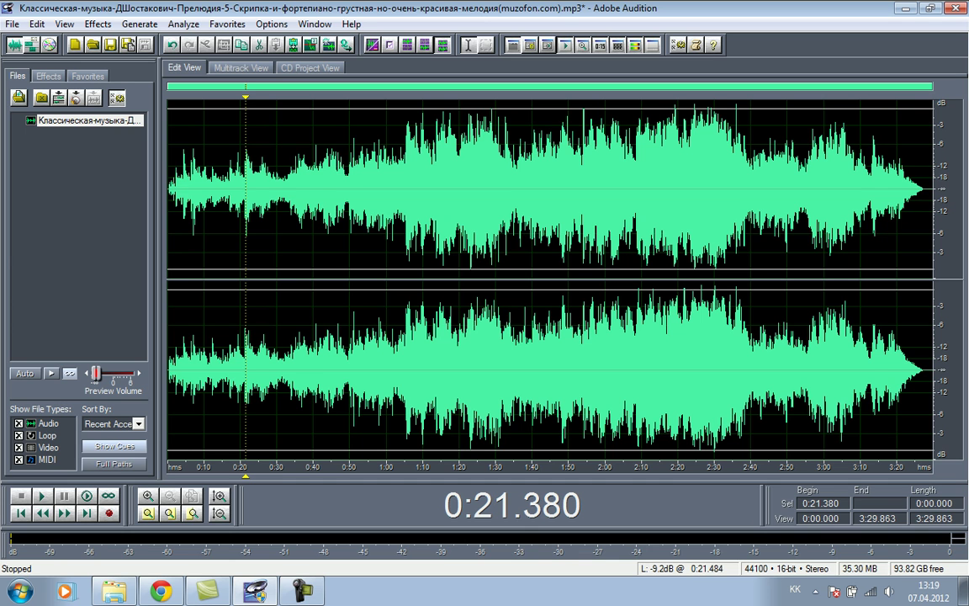
left_click_drag(167, 86, 174, 86)
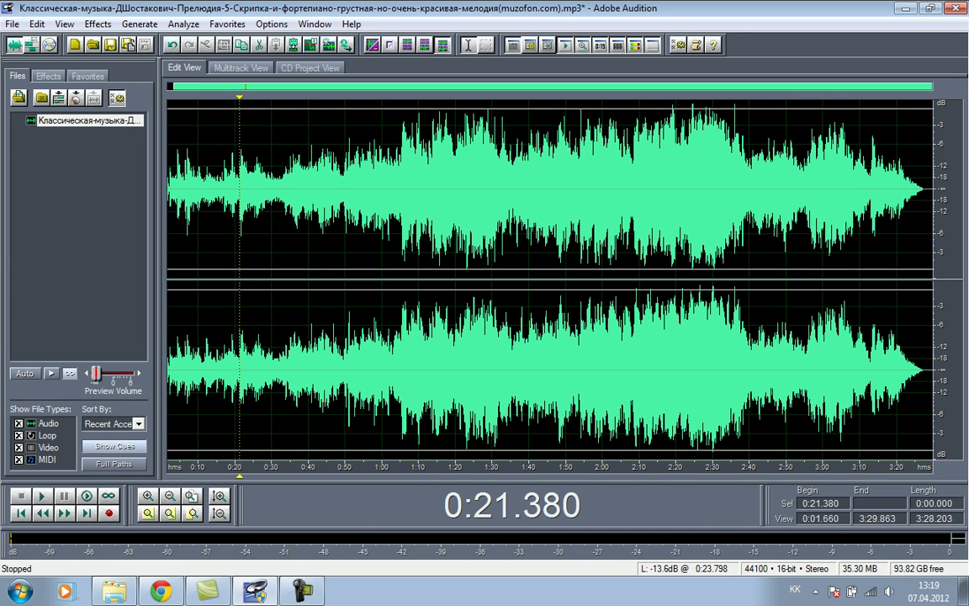
mouse_move(239, 98)
left_mouse_down()
mouse_move(328, 98)
mouse_move(290, 97)
left_mouse_up()
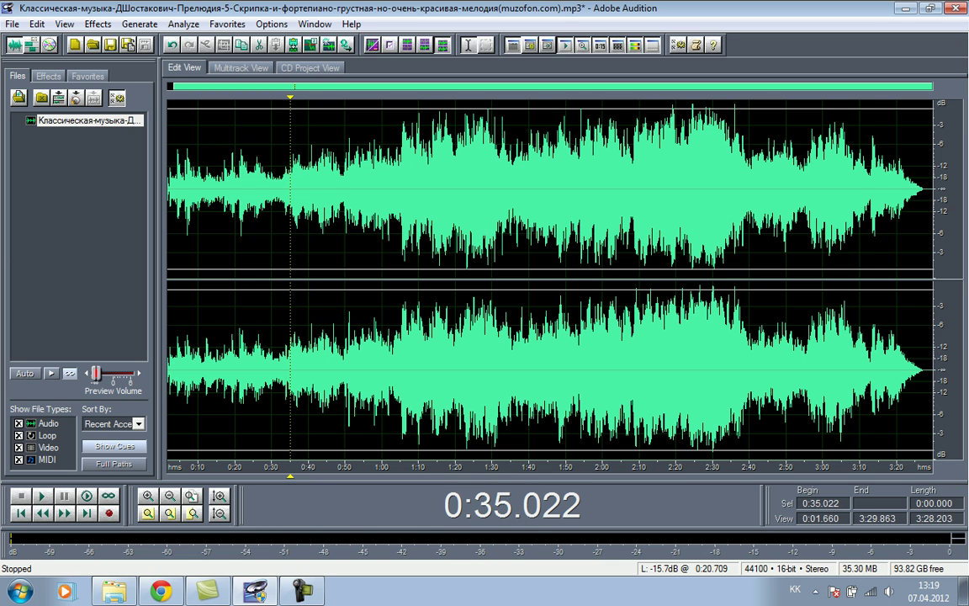
key("Left")
key("Left")
key("Left")
key("Left")
key("Right")
key("Right")
mouse_move(172, 87)
left_mouse_down()
mouse_move(332, 86)
mouse_move(167, 86)
left_mouse_up()
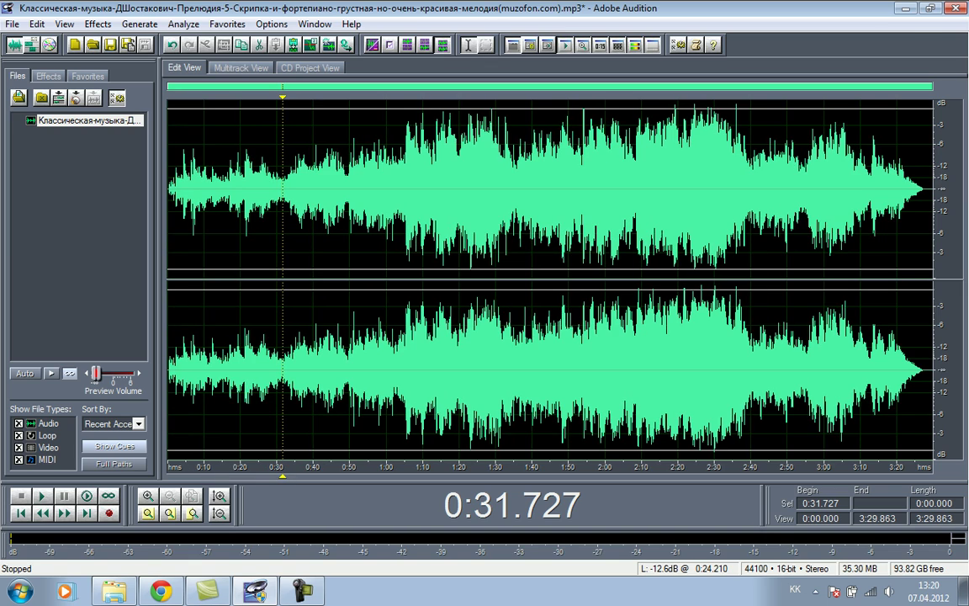
Listen from about 0:28.6 and delete the passage from 0:29.4 to about 0:30.4.
left_click_drag(932, 85, 485, 85)
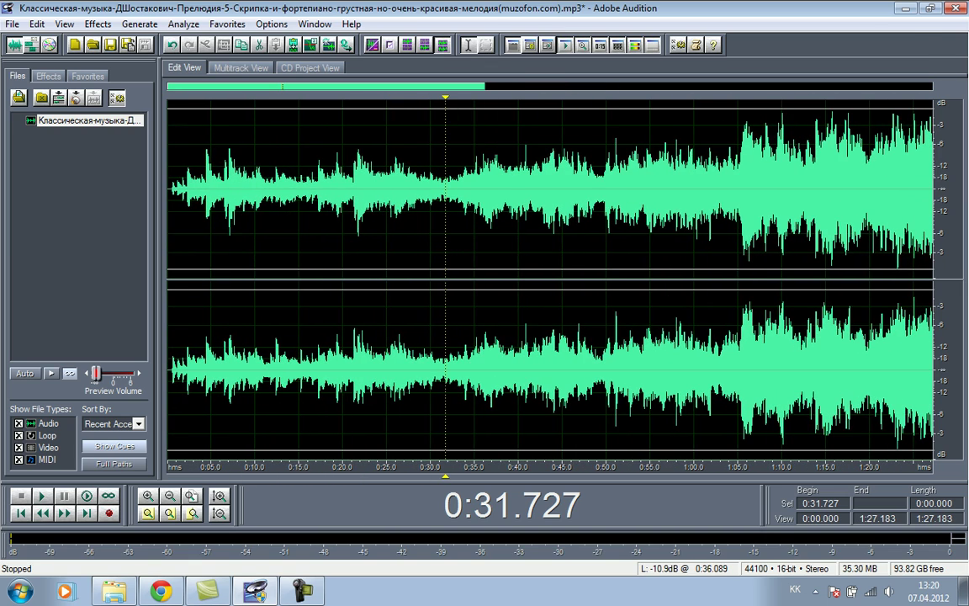
left_click_drag(167, 86, 245, 85)
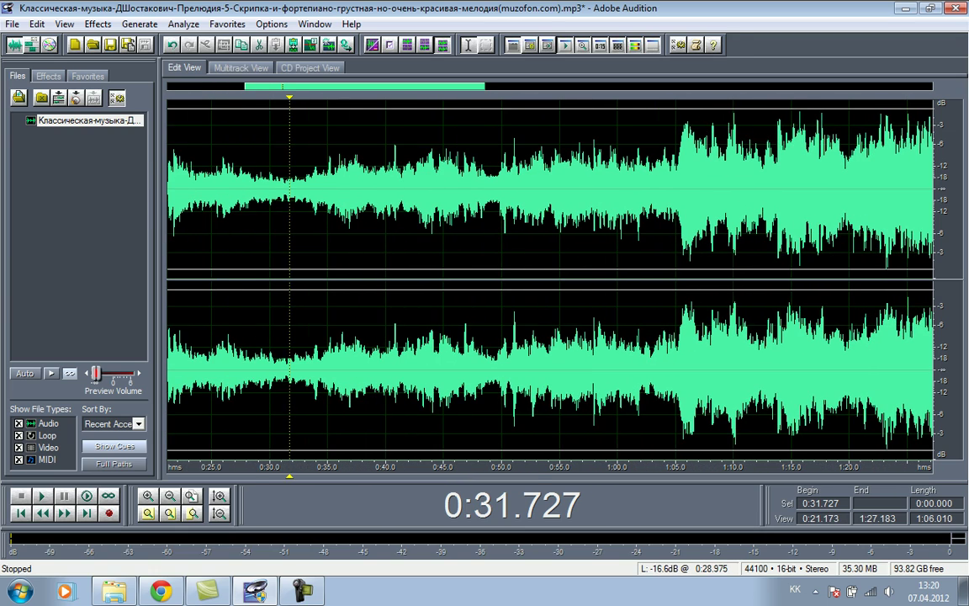
left_click(254, 180)
key("space")
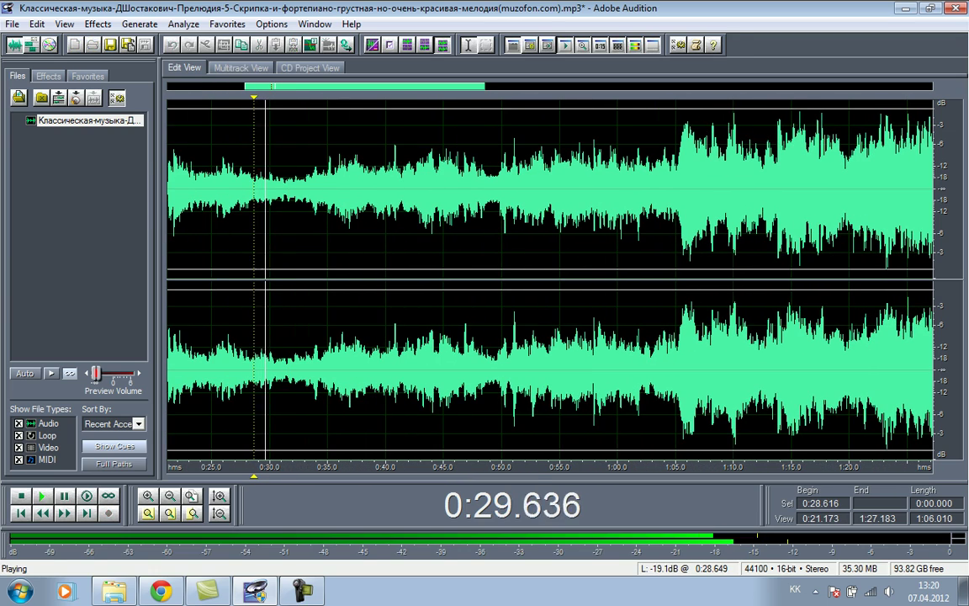
key("space")
left_click_drag(264, 353, 274, 353)
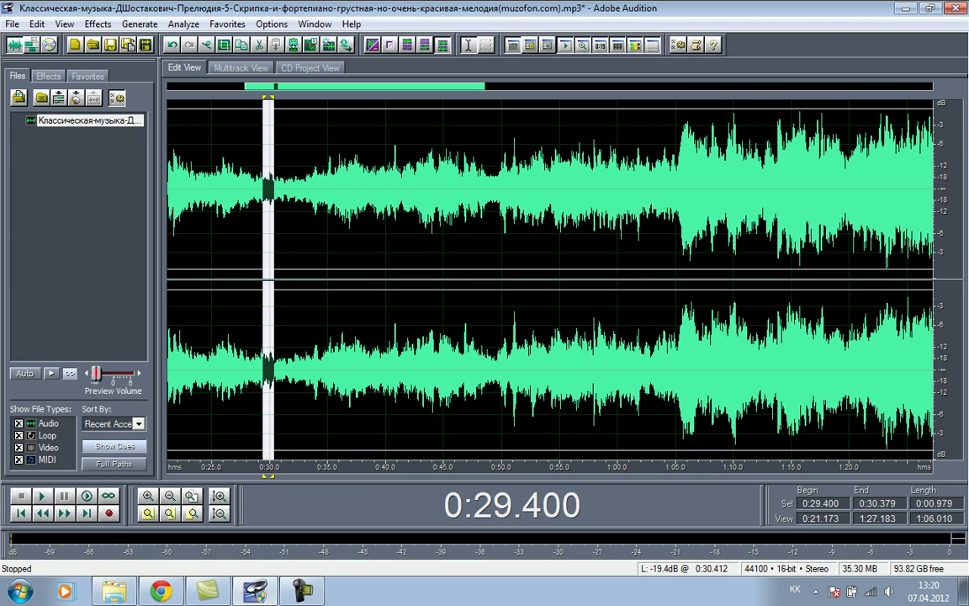
key("Delete")
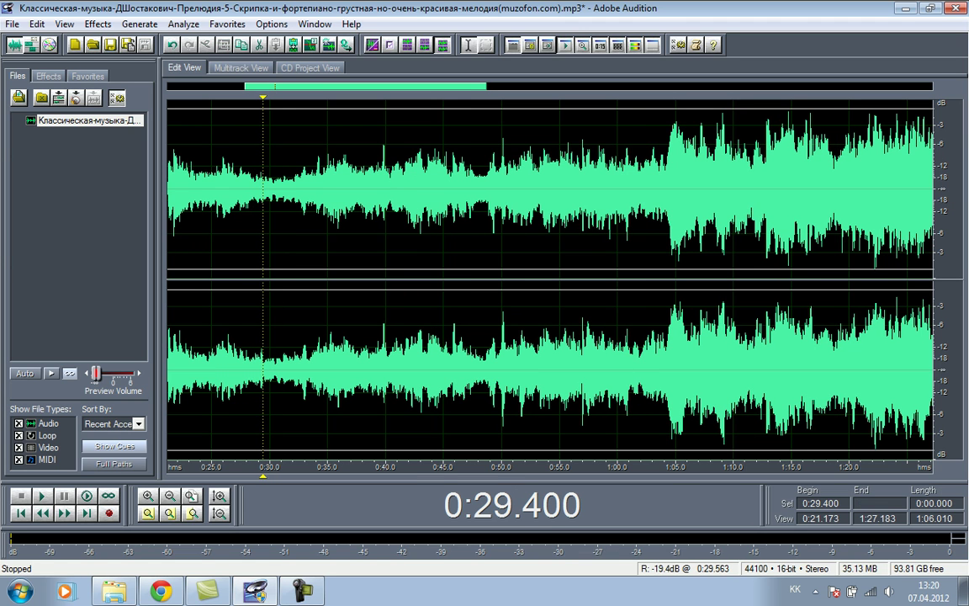
Delete another short passage, and select the passage from about 0:32.3 to 0:35.5.
left_click_drag(264, 227, 333, 227)
key("Delete")
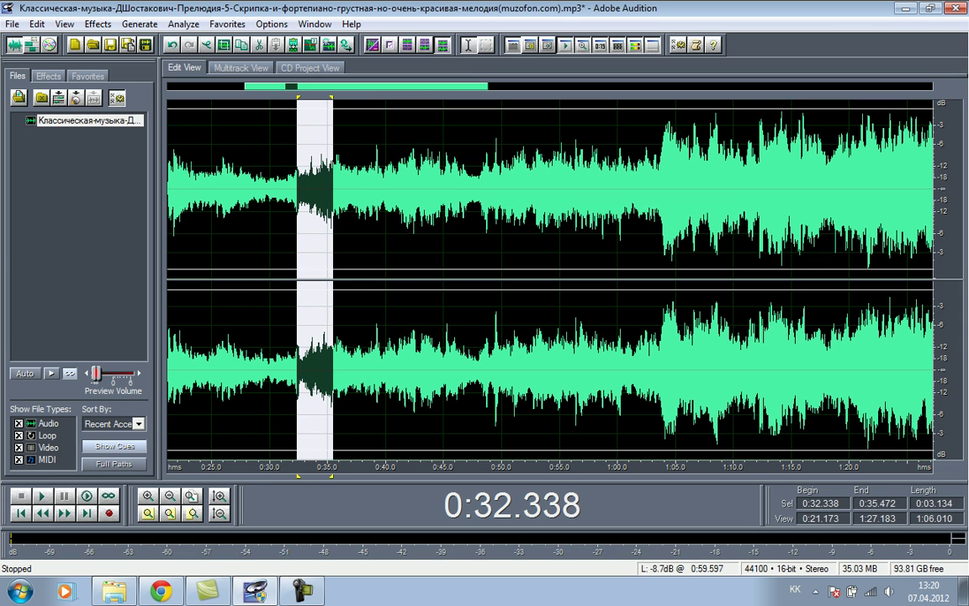
key("Delete")
Place the cursor in the middle of the track at about 1:27.8, at about 1:38.8, and finally at about 1:47.4.
left_click_drag(382, 87, 520, 87)
left_click(506, 185)
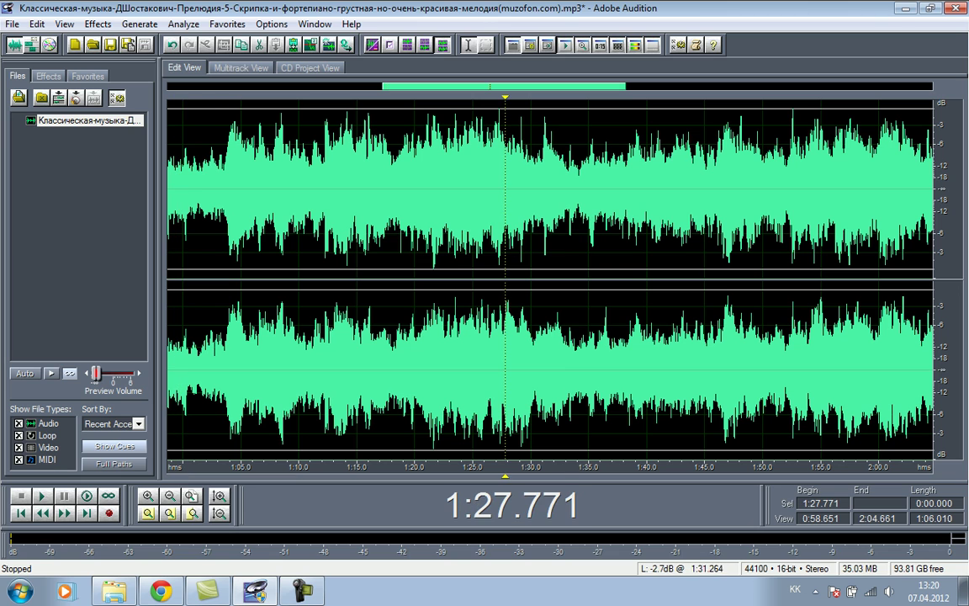
left_click(566, 162)
left_click(632, 157)
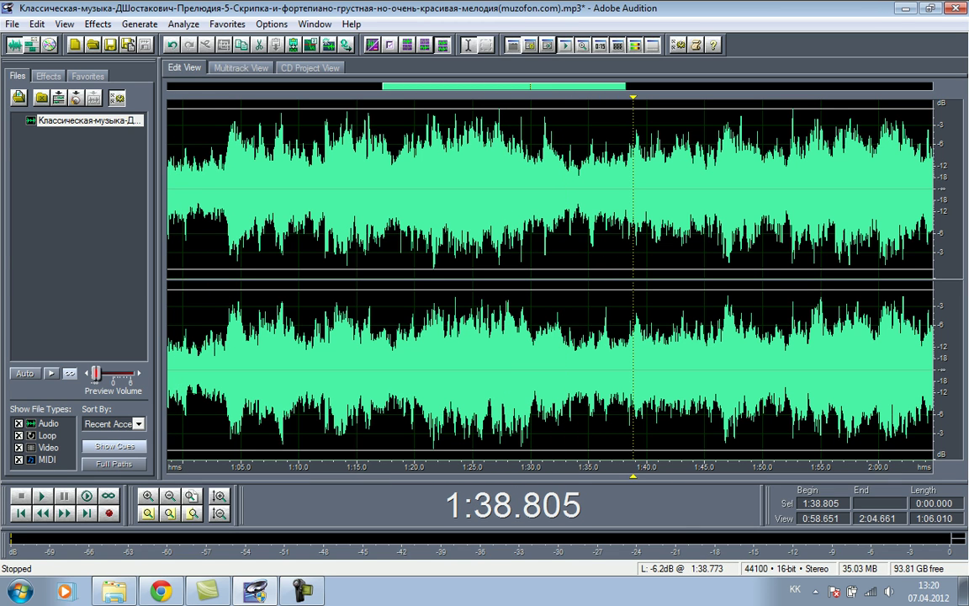
left_click_drag(647, 153, 719, 147)
left_click(733, 139)
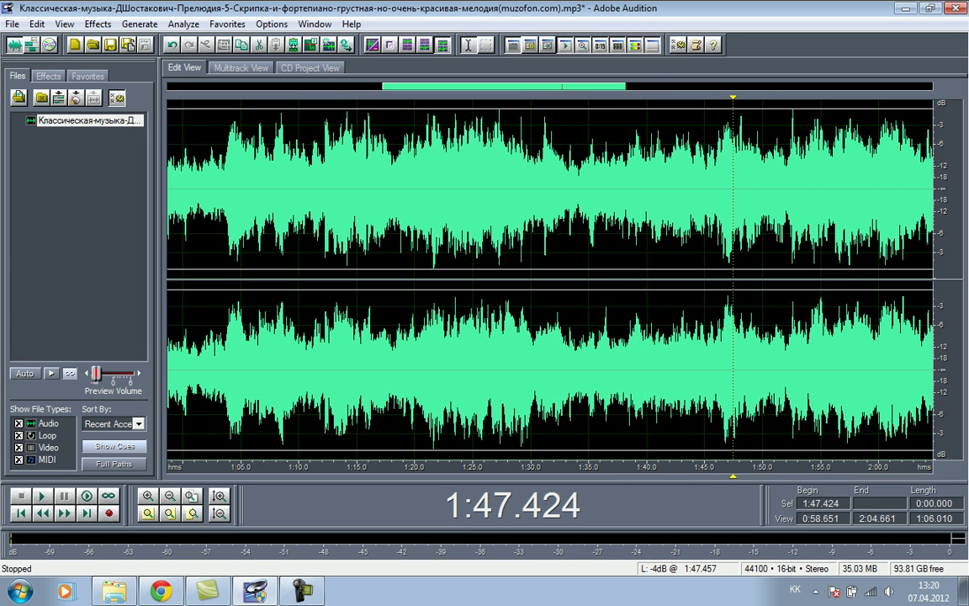
Select the passage from 1:30.0 to about 1:38.5 in both channels, and reselect only about 1:35.0 to 1:38.7.
left_click_drag(630, 194, 531, 194)
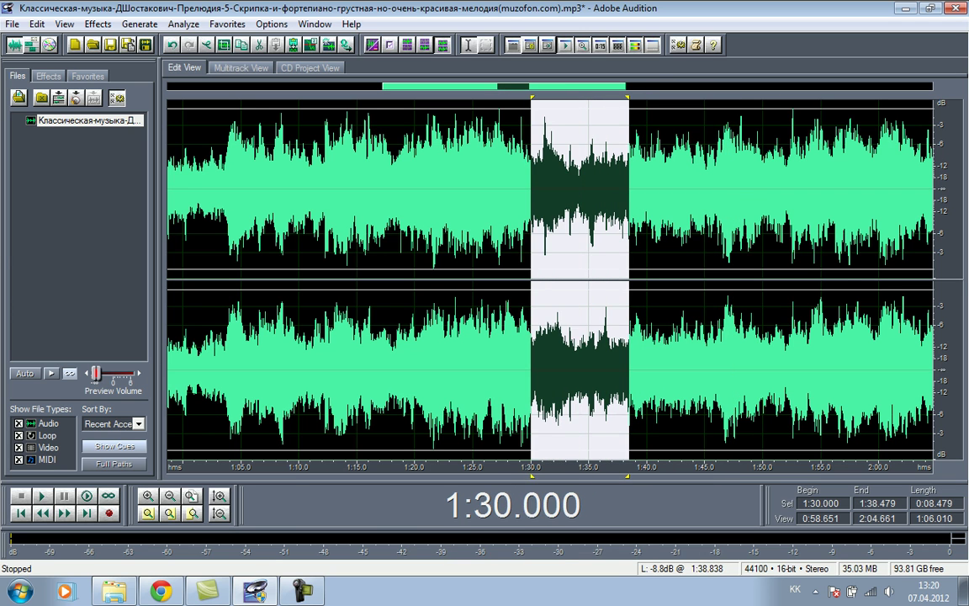
left_click(635, 153)
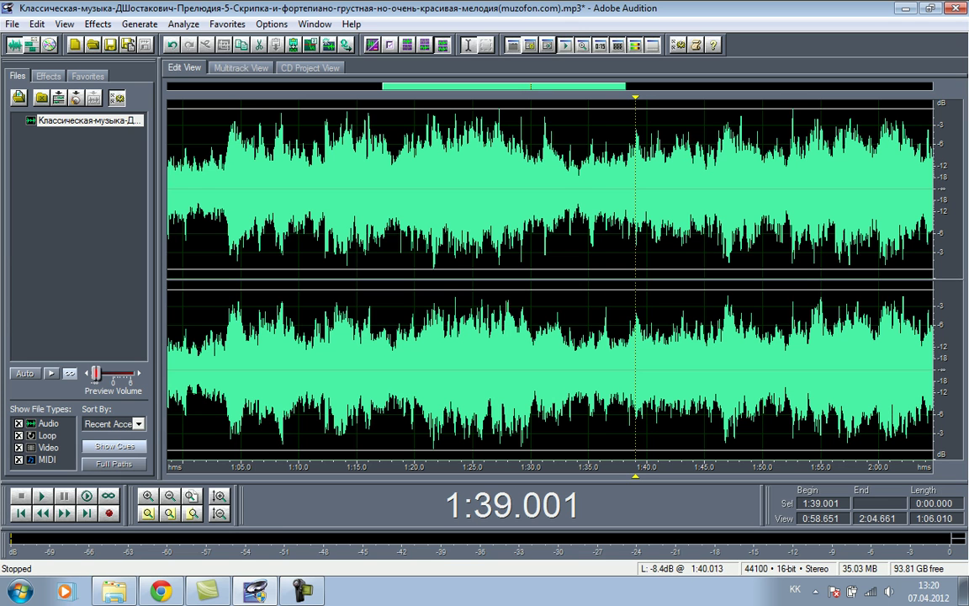
left_click_drag(631, 193, 589, 193)
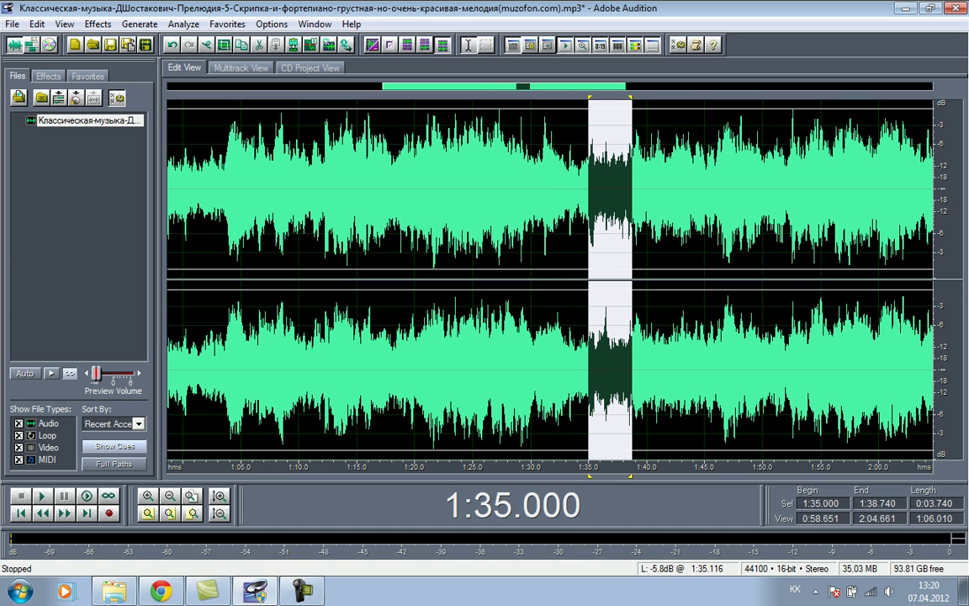
Select the passage from about 1:35.5 to 1:37.6 in the left channel only, and silence it by deleting it.
left_click(590, 118)
left_click_drag(590, 117, 595, 117)
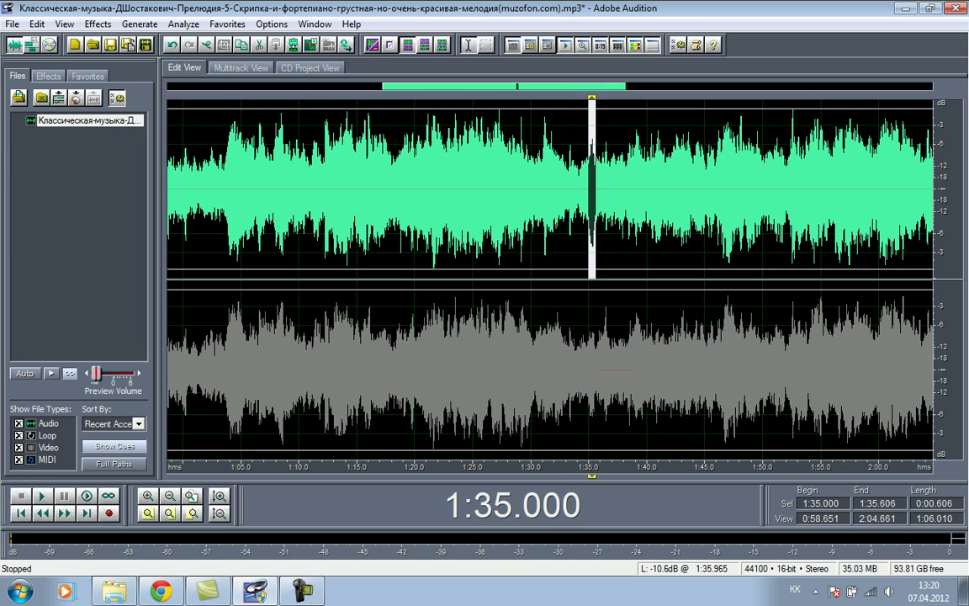
left_click(595, 118)
left_click_drag(607, 122, 620, 122)
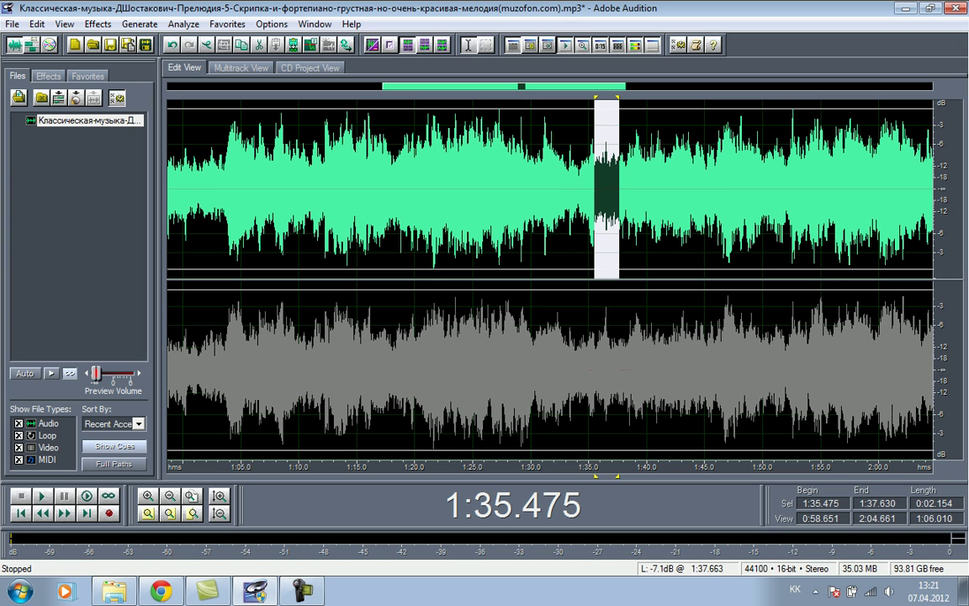
key("Delete")
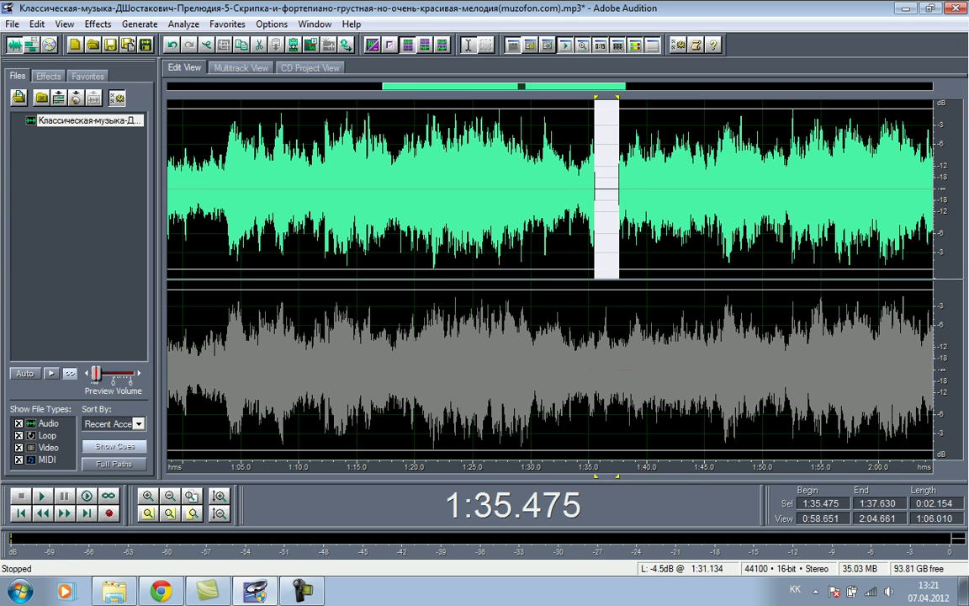
Listen to the track from about 1:30.8 across the silenced gap in the left channel.
left_click(540, 235)
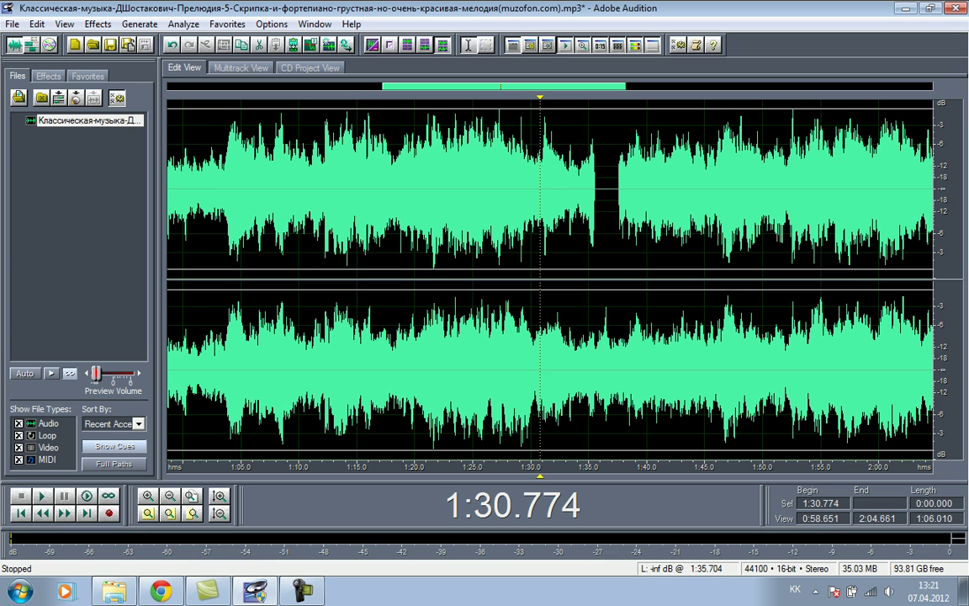
key("space")
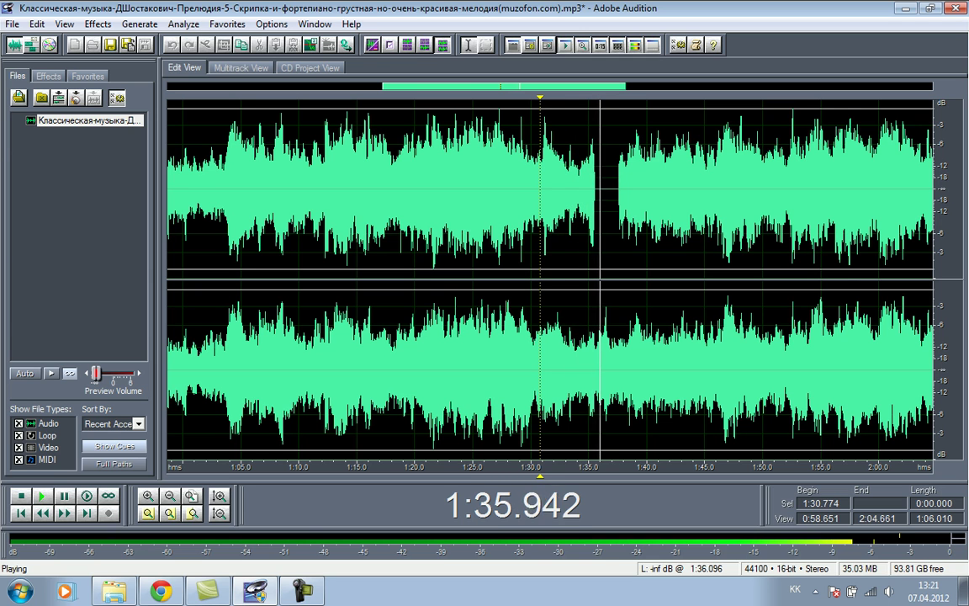
key("space")
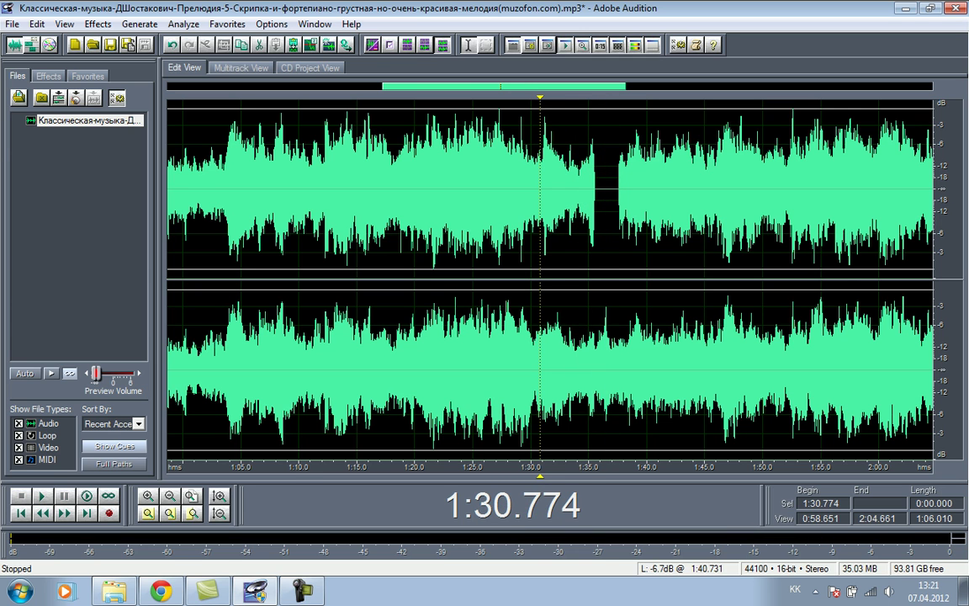
Select the passage from 1:35.0 to about 1:36.9 in both channels, and replace the selection with the cursor at about 1:31.2.
left_click_drag(588, 370, 610, 370)
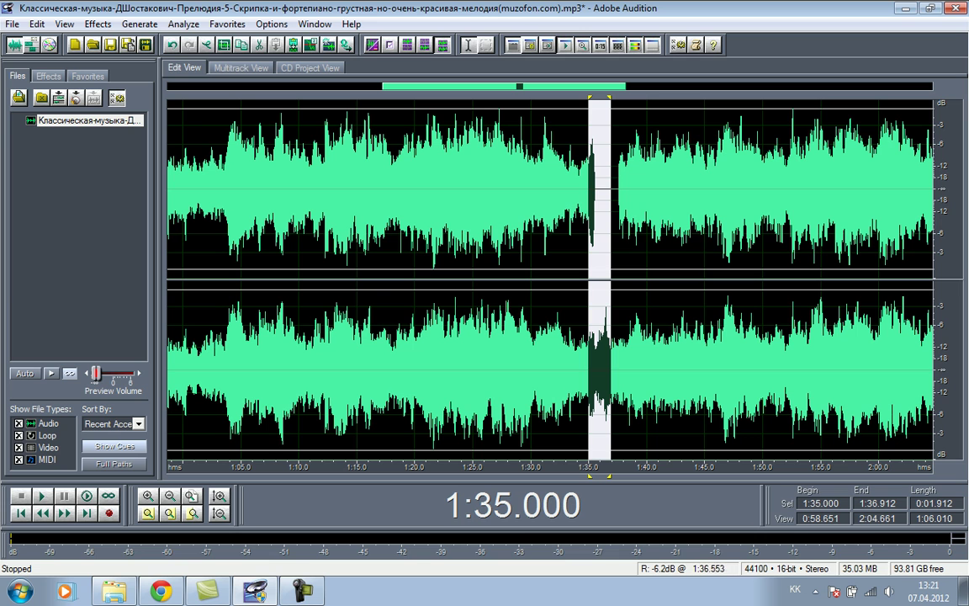
left_click_drag(603, 467, 606, 467)
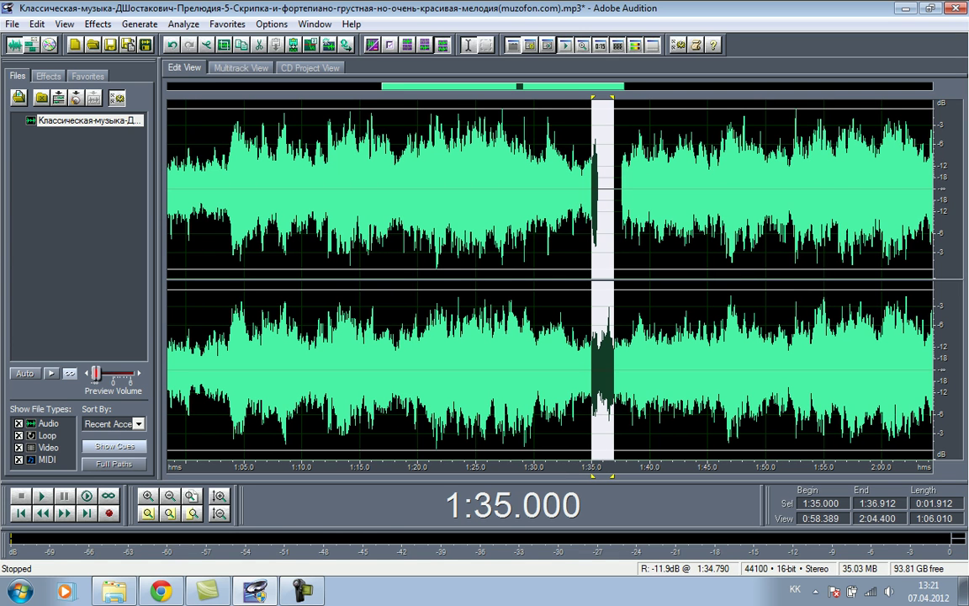
mouse_move(604, 190)
left_mouse_down()
mouse_move(630, 190)
mouse_move(552, 190)
mouse_move(654, 191)
left_mouse_up()
left_click(717, 190)
left_click_drag(720, 190, 510, 190)
left_click_drag(577, 190, 548, 190)
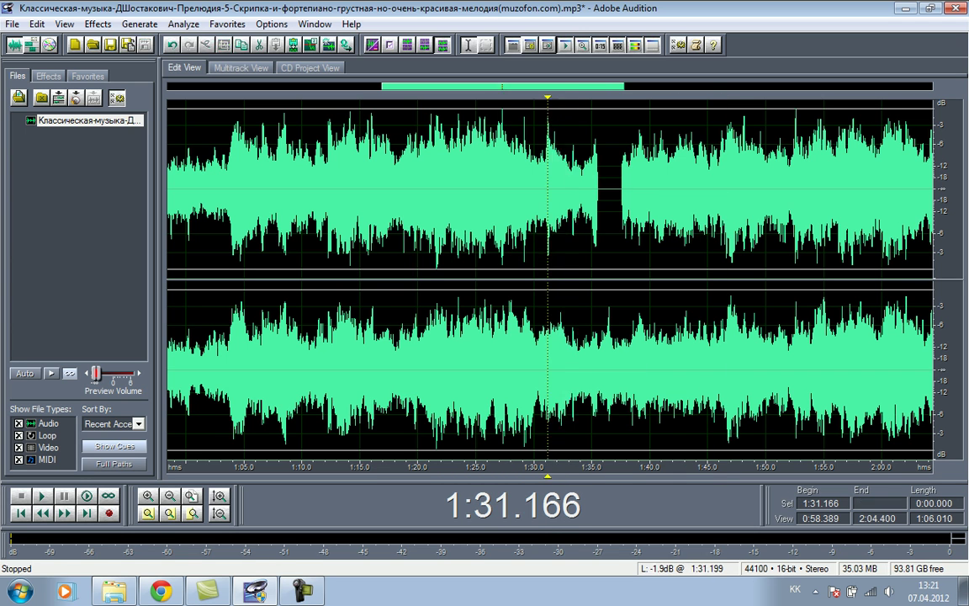
Place the cursor at about 1:18.2 and record new audio over the track up to about 1:22.8.
left_click_drag(197, 194, 393, 193)
left_click(392, 193)
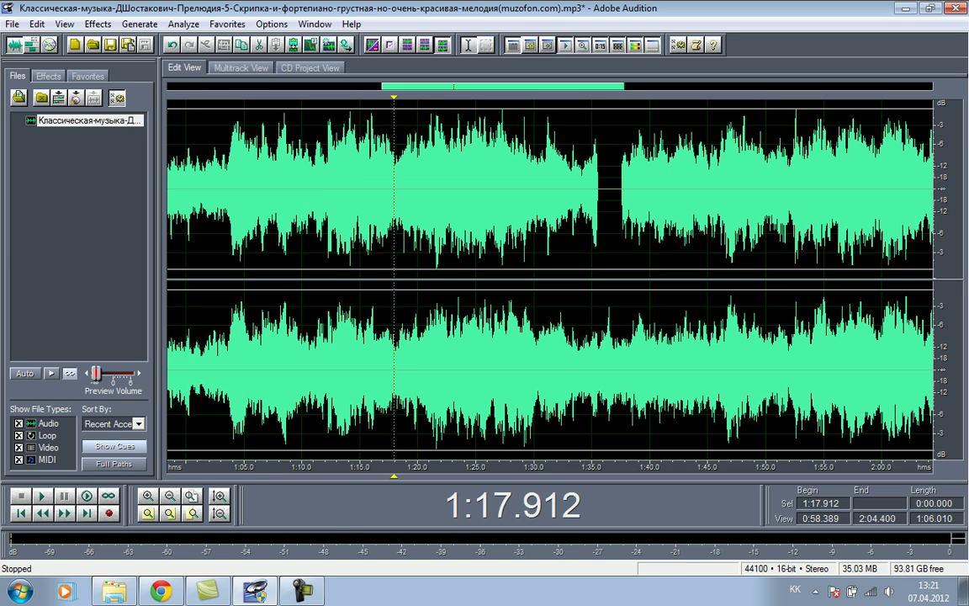
left_click_drag(393, 222, 398, 225)
left_click(398, 224)
left_click(109, 513)
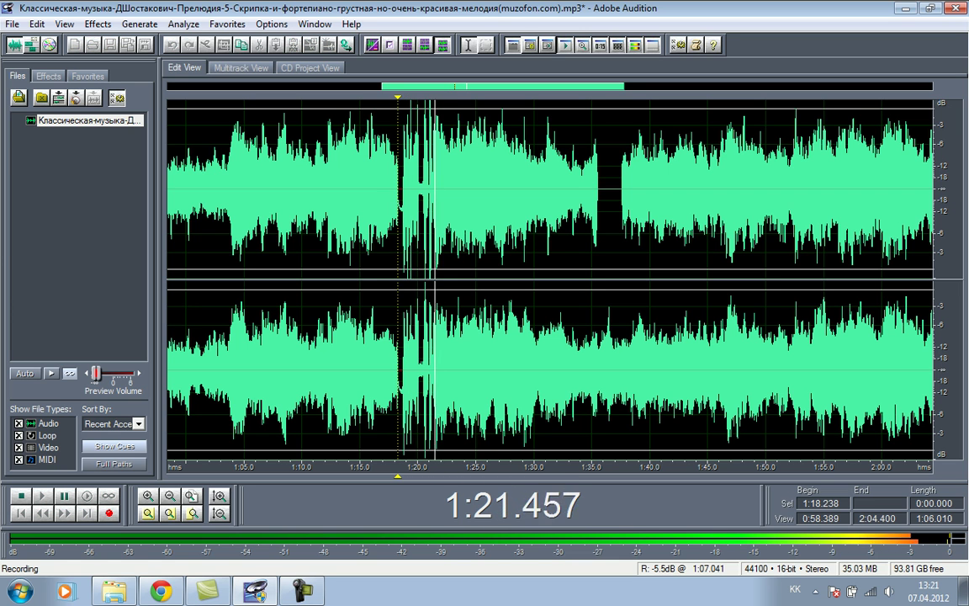
key("space")
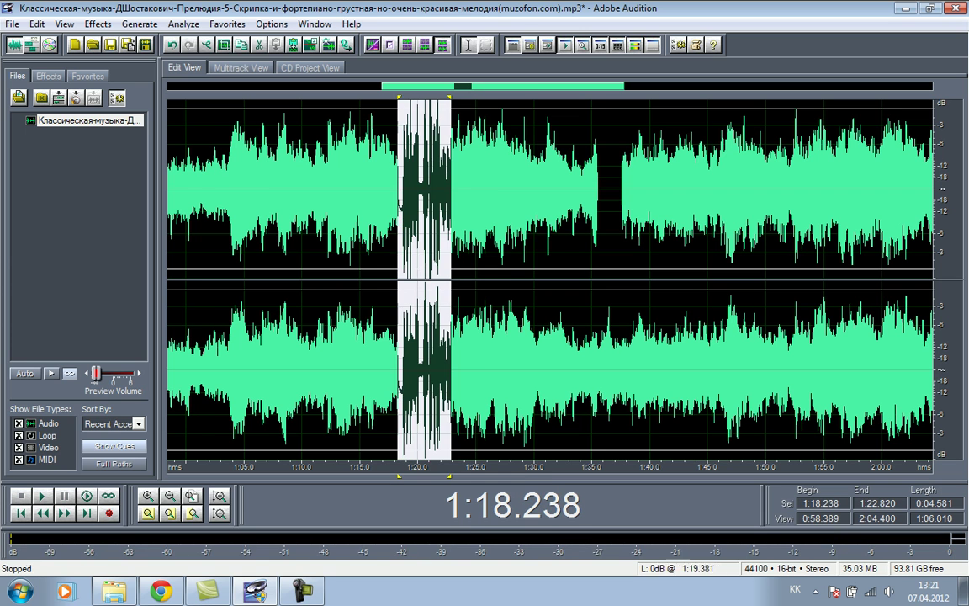
Listen to the newly recorded passage from about 1:18.0.
left_click(396, 189)
key("space")
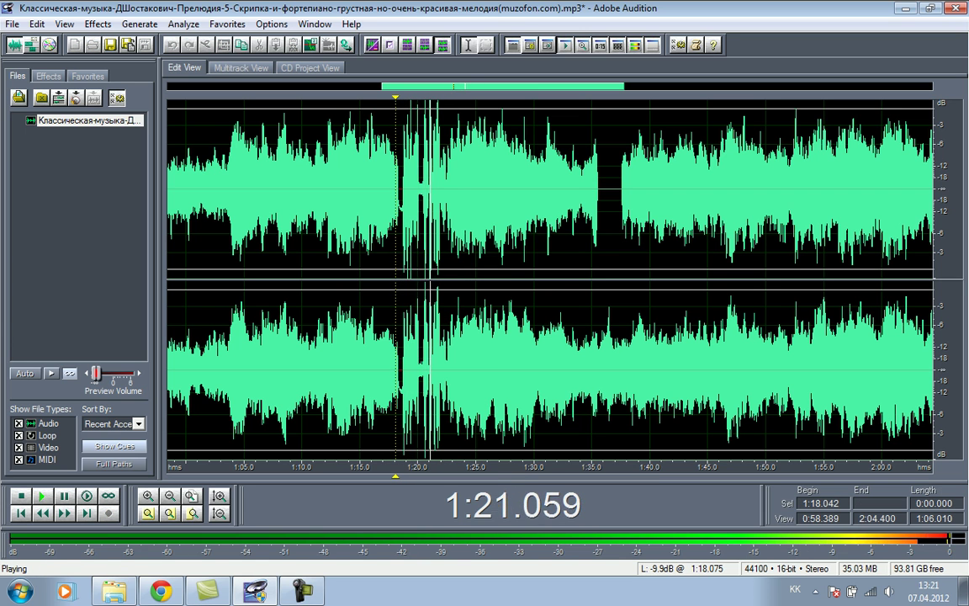
key("space")
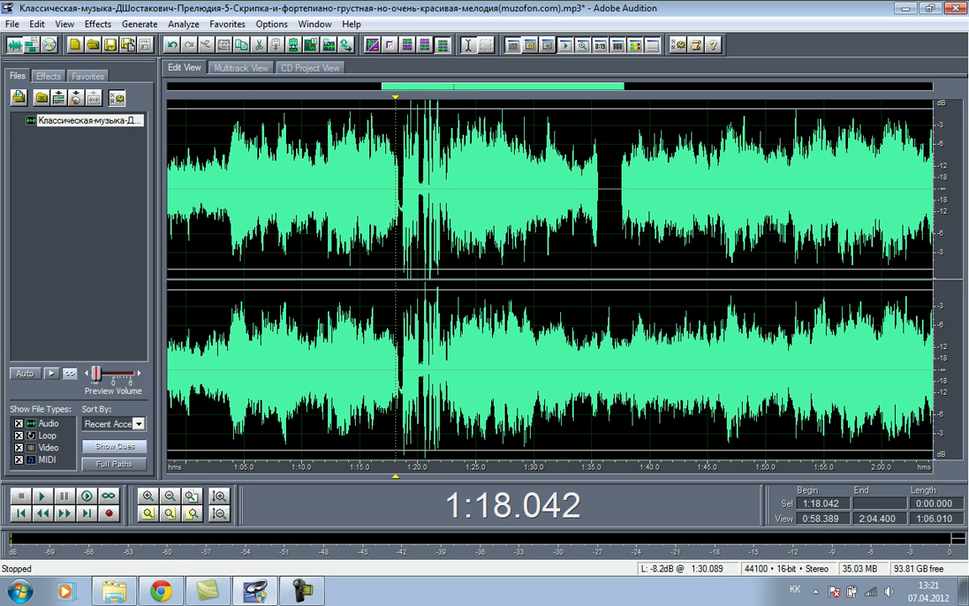
Select the recorded passage from about 1:18.7 to 1:22.1, and extend the selection to the whole track and delete it.
left_click_drag(387, 189, 441, 194)
left_click(446, 189)
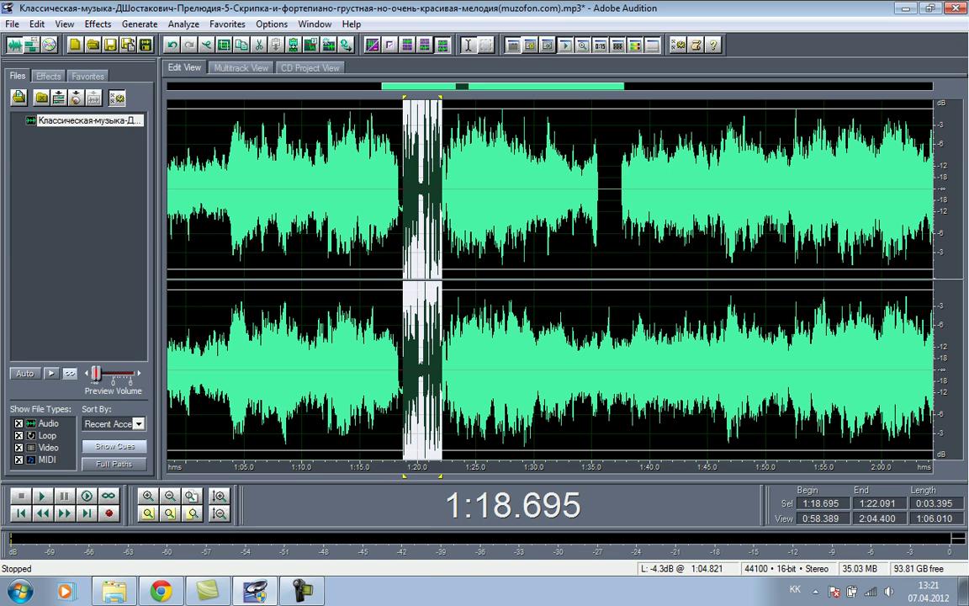
key("ctrl+a")
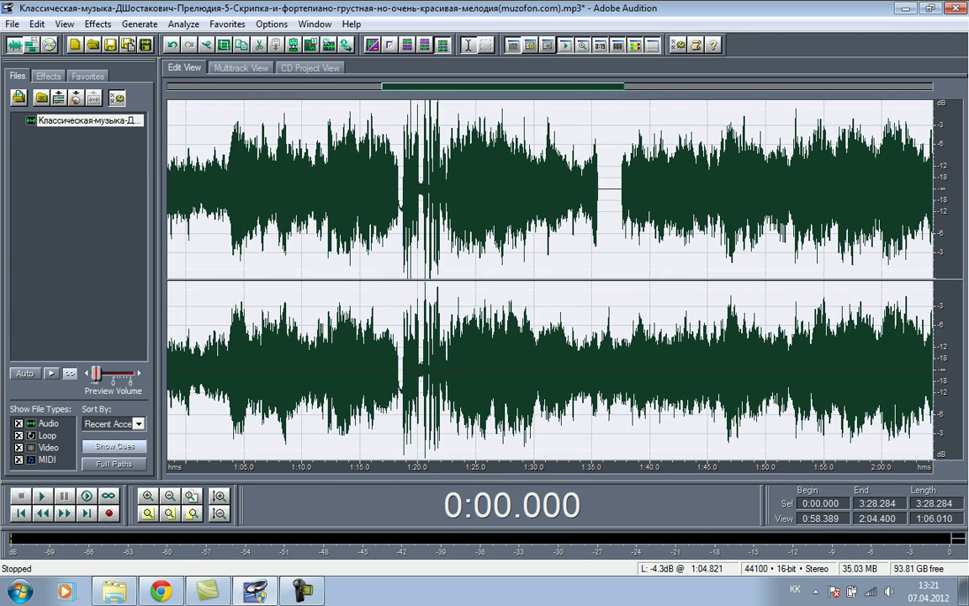
key("Delete")
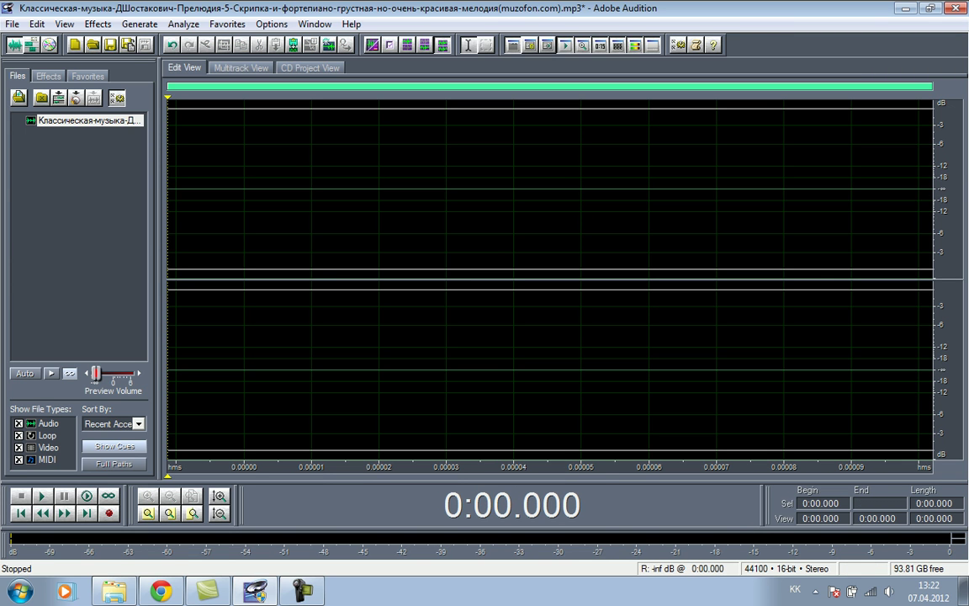
Record about 6.6 seconds of new audio into the emptied file and play it from near the start.
left_click(108, 512)
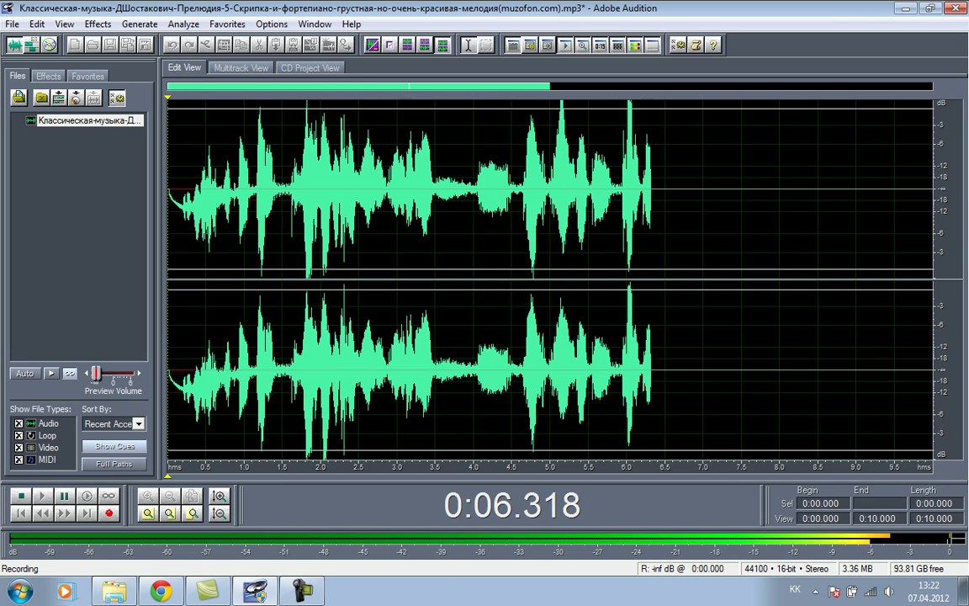
key("space")
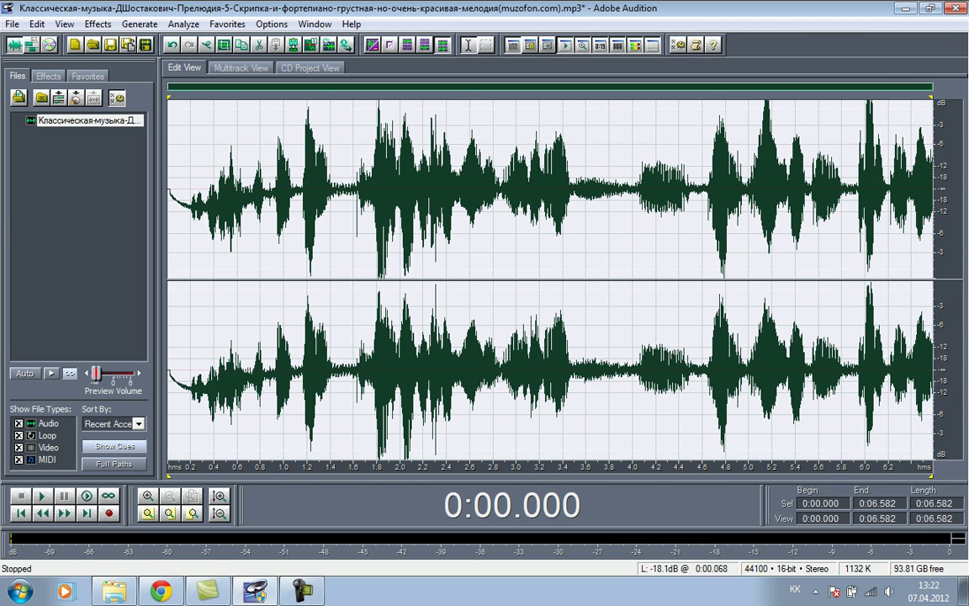
left_click(174, 199)
key("space")
key("space")
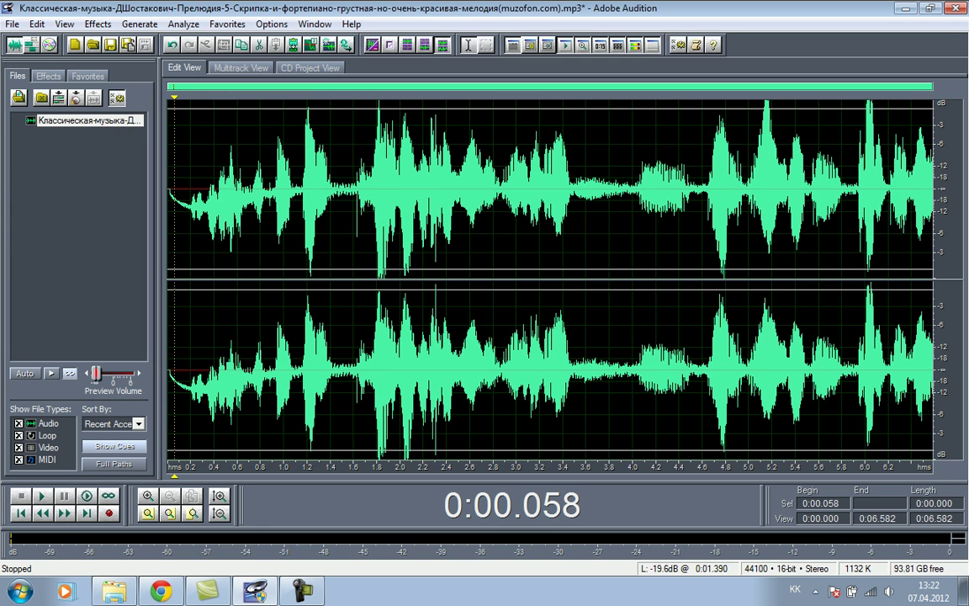
Delete the first 0.2 seconds of the recording and listen to its new beginning from about 0:00.08.
left_click_drag(190, 207, 165, 207)
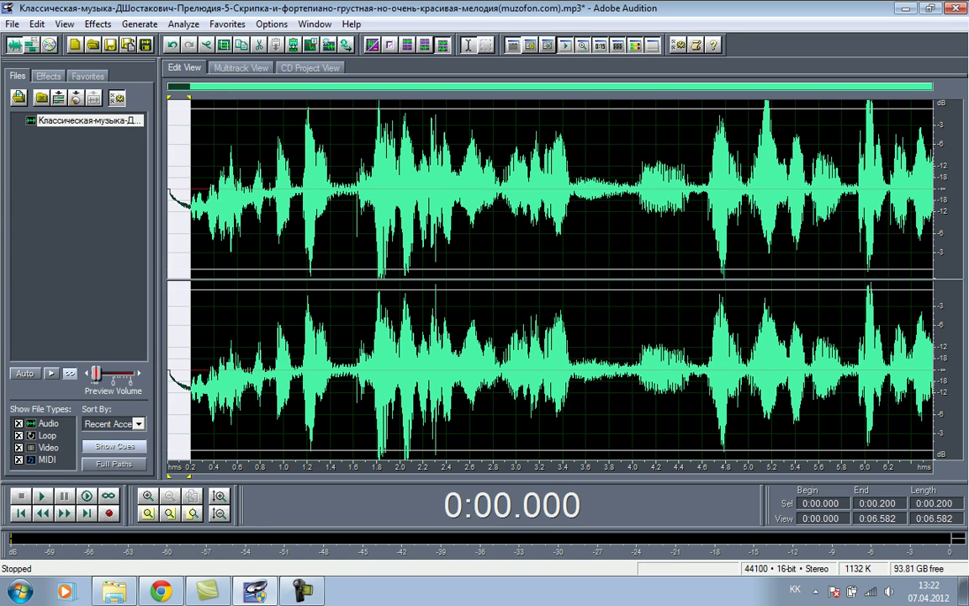
key("Delete")
left_click_drag(240, 185, 254, 185)
left_click(252, 185)
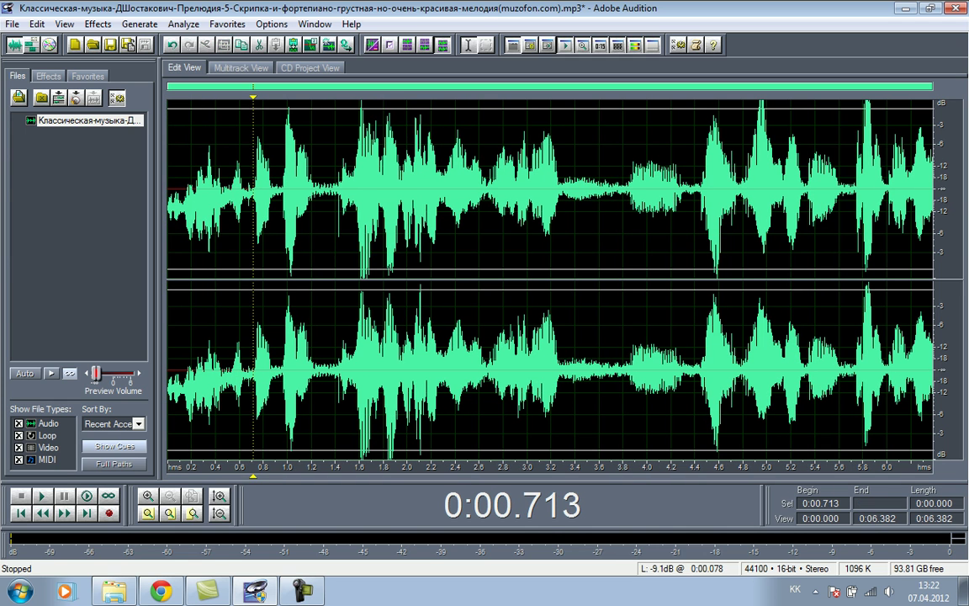
left_click(176, 185)
key("space")
key("space")
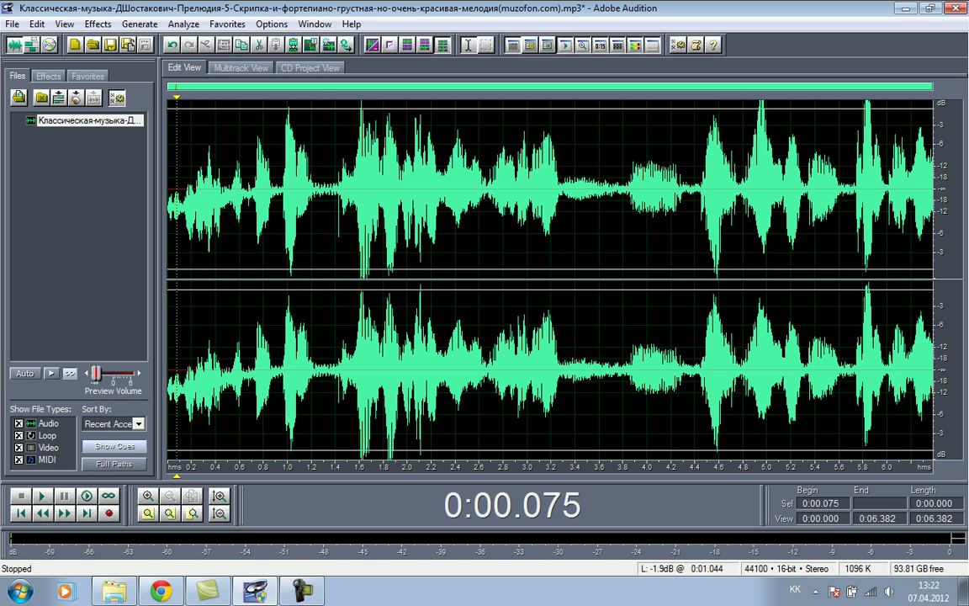
Delete the quiet pauses from about 0:01.24 to 0:01.40 and from about 0:03.17 to 0:03.57.
left_click_drag(316, 184, 335, 184)
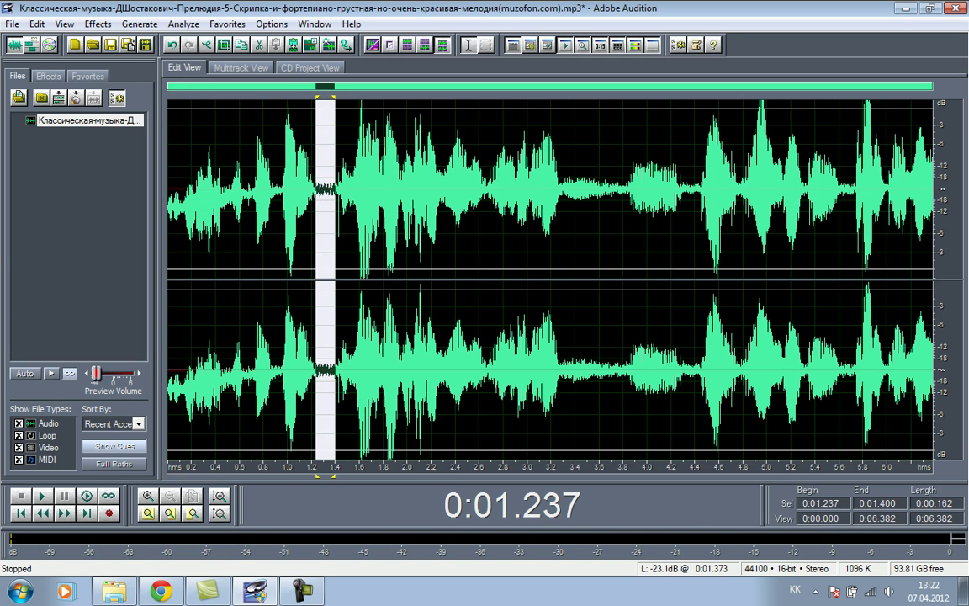
key("Delete")
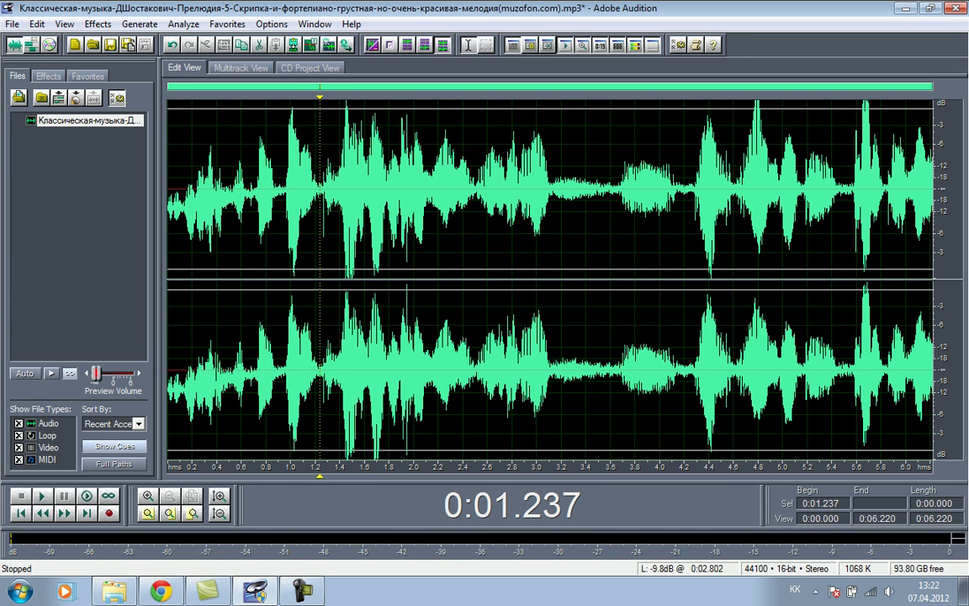
left_click_drag(557, 185, 606, 185)
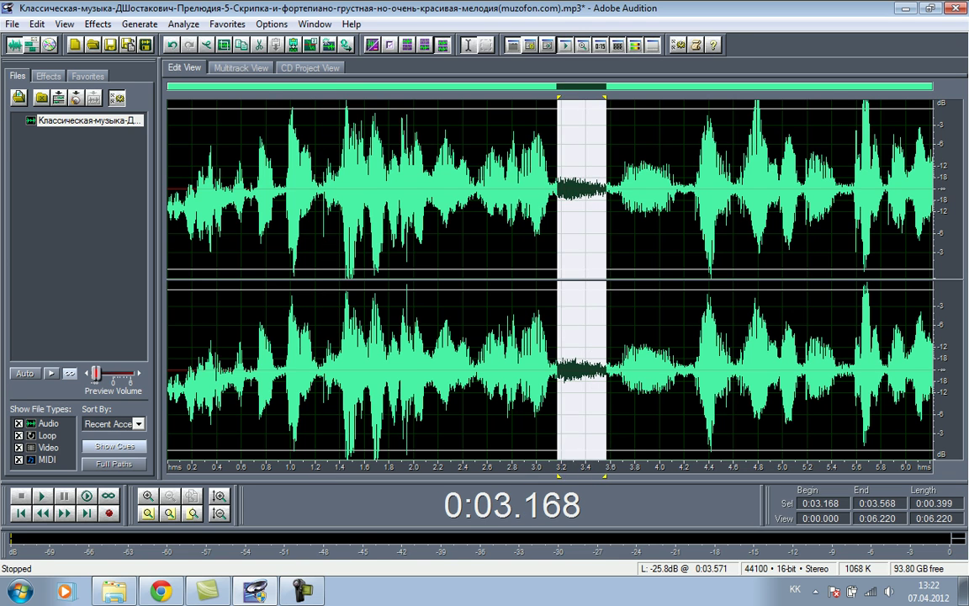
key("Delete")
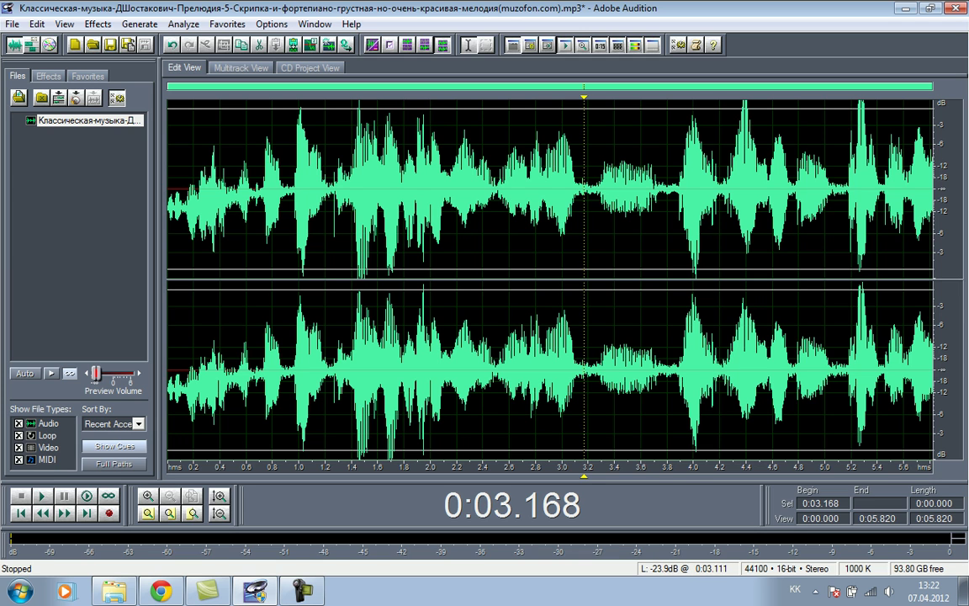
Select the passage from about 0:03.24 to 0:04.11 in the left channel only.
left_click(587, 185)
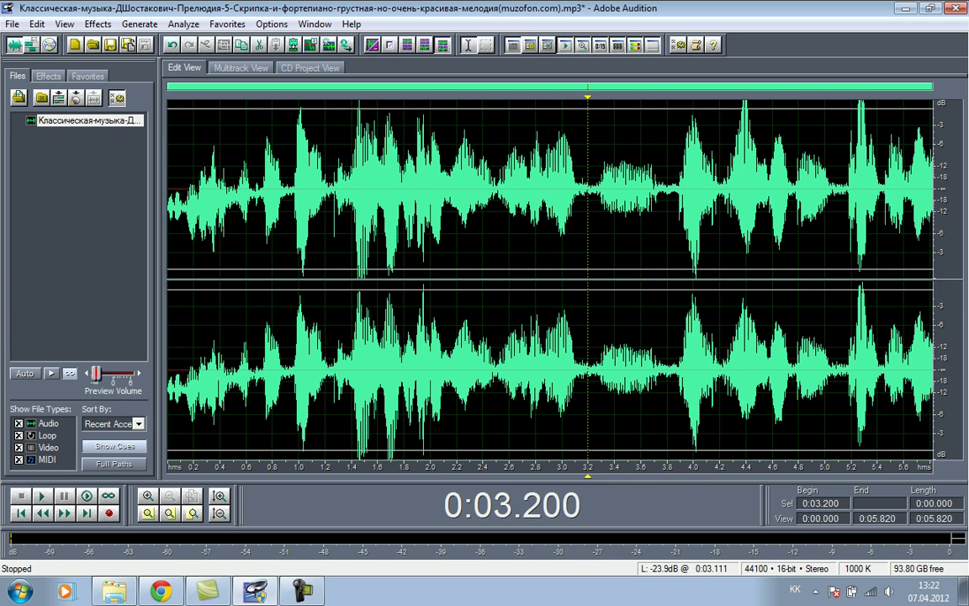
left_click_drag(580, 126, 631, 186)
left_click(594, 119)
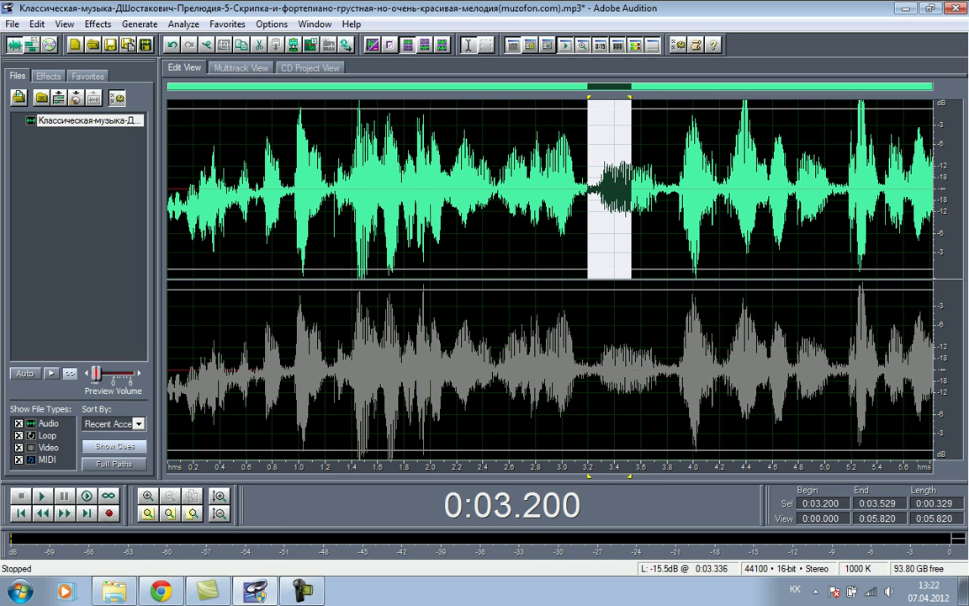
left_click(606, 168)
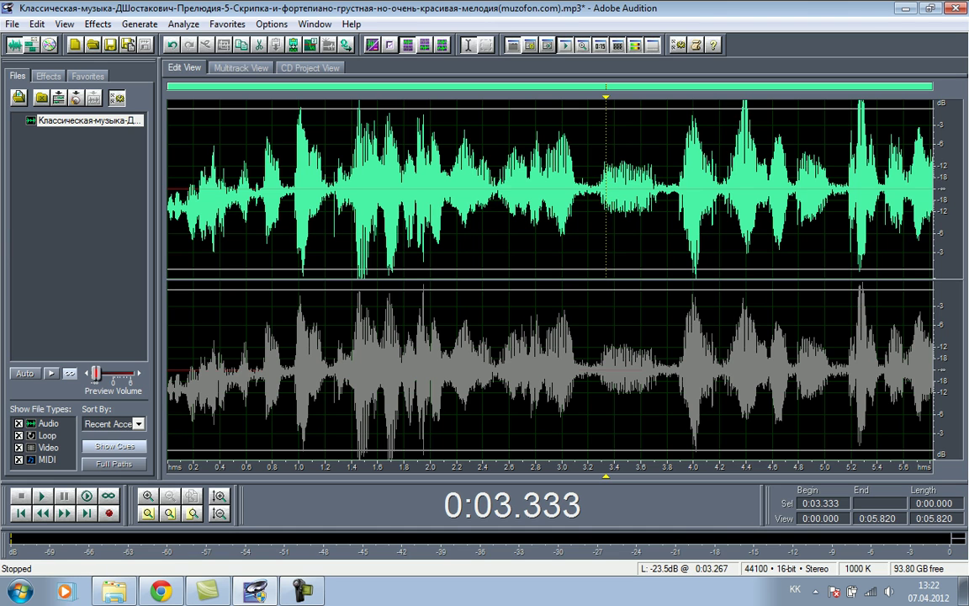
left_click_drag(592, 185, 607, 185)
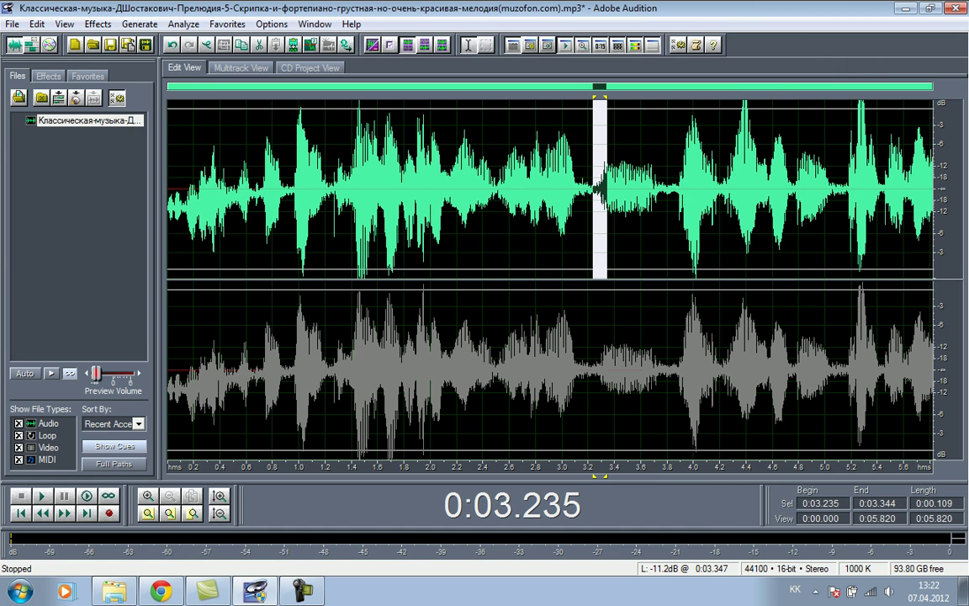
left_click_drag(608, 185, 706, 185)
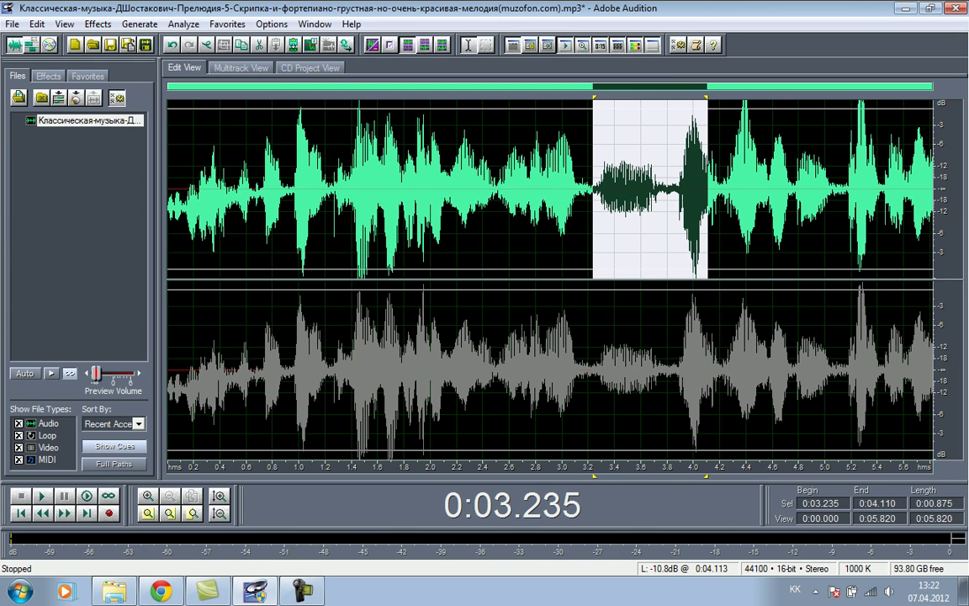
Silence the selected left-channel passage and the right-channel passage from about 0:01.40 to 0:01.80.
key("Delete")
left_click(633, 219)
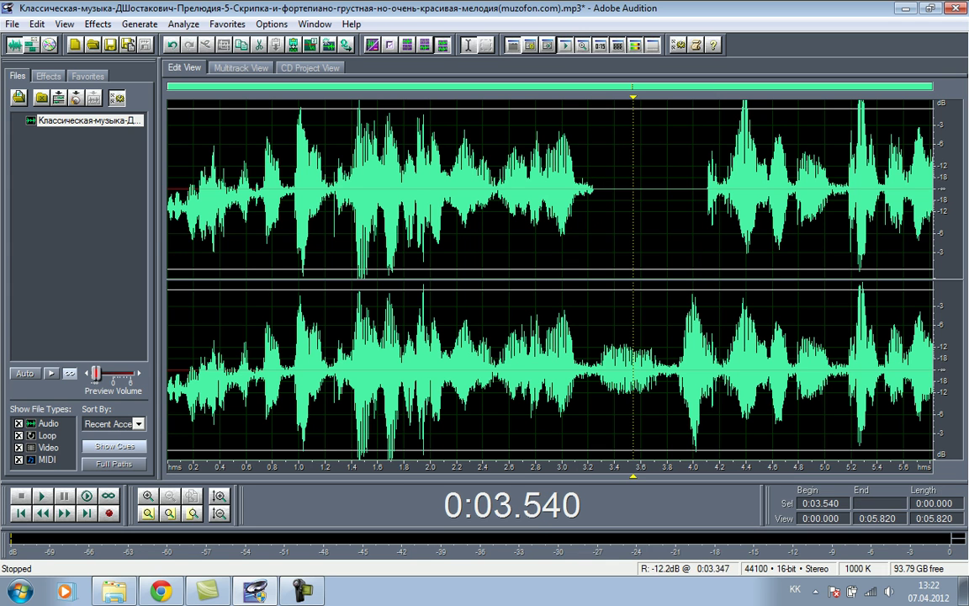
left_click(352, 390)
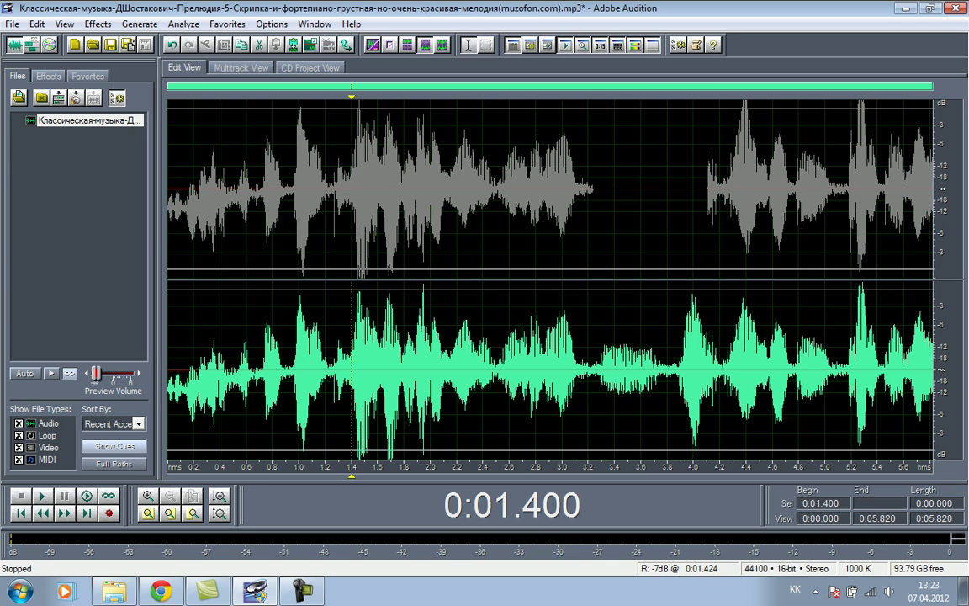
left_click_drag(352, 390, 404, 389)
key("Delete")
Play the edited stereo file from about 0:01.45 to hear the gaps in both channels.
left_click(359, 244)
key("space")
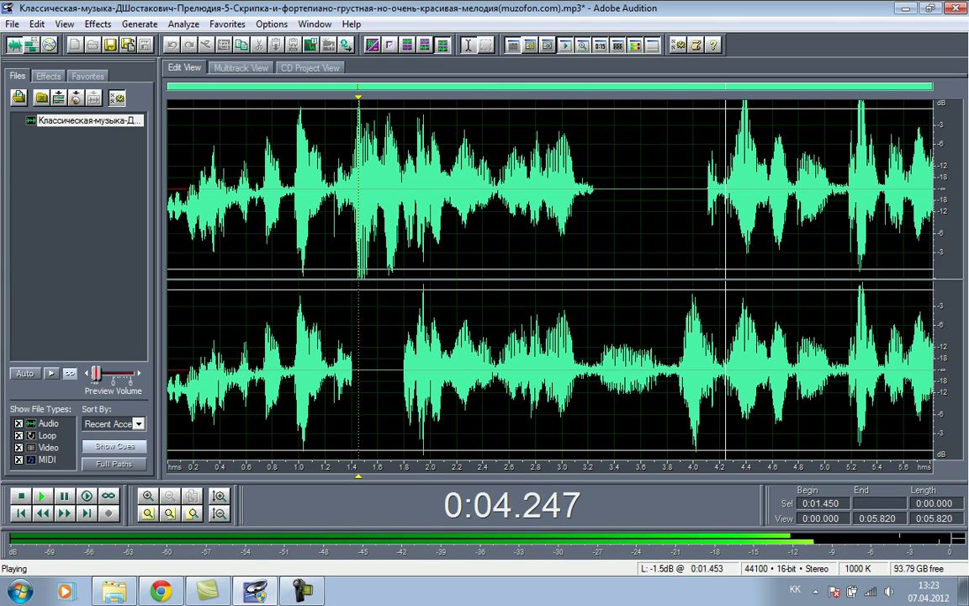
key("space")
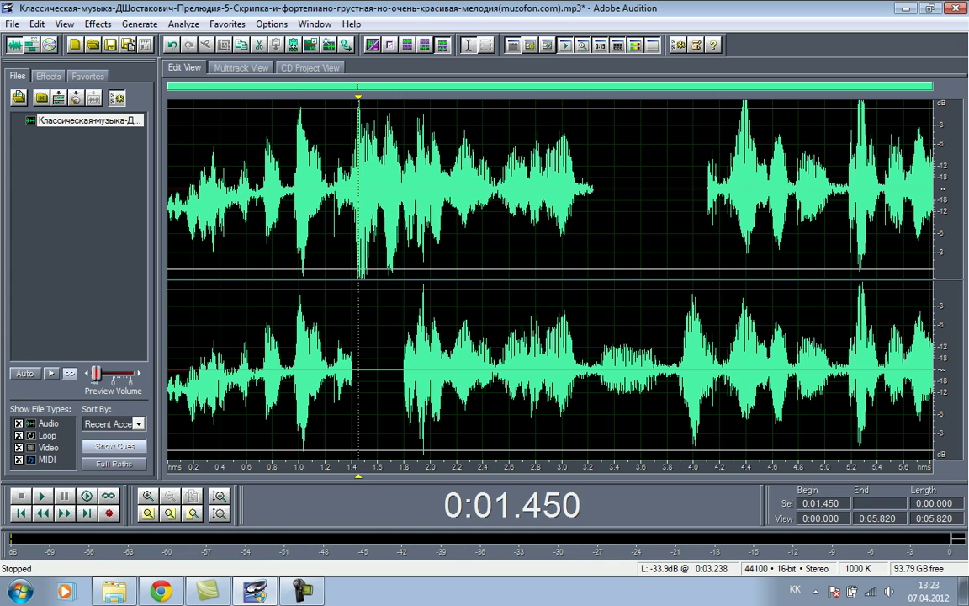
left_click_drag(600, 219, 324, 218)
left_click(325, 219)
left_click_drag(337, 371, 756, 370)
left_click(756, 371)
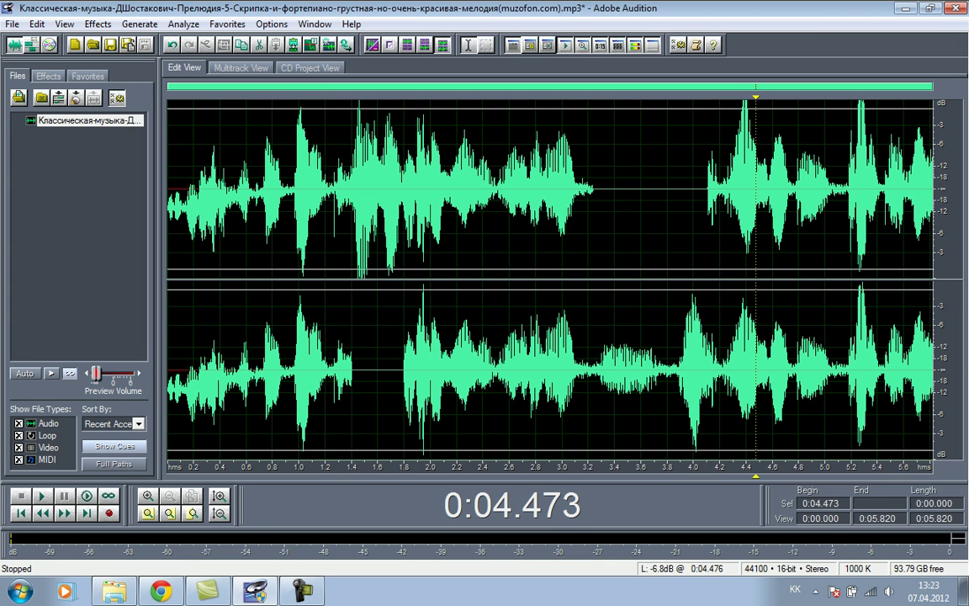
Close the edited MP3 from the file list, saving its changes.
left_click(89, 120)
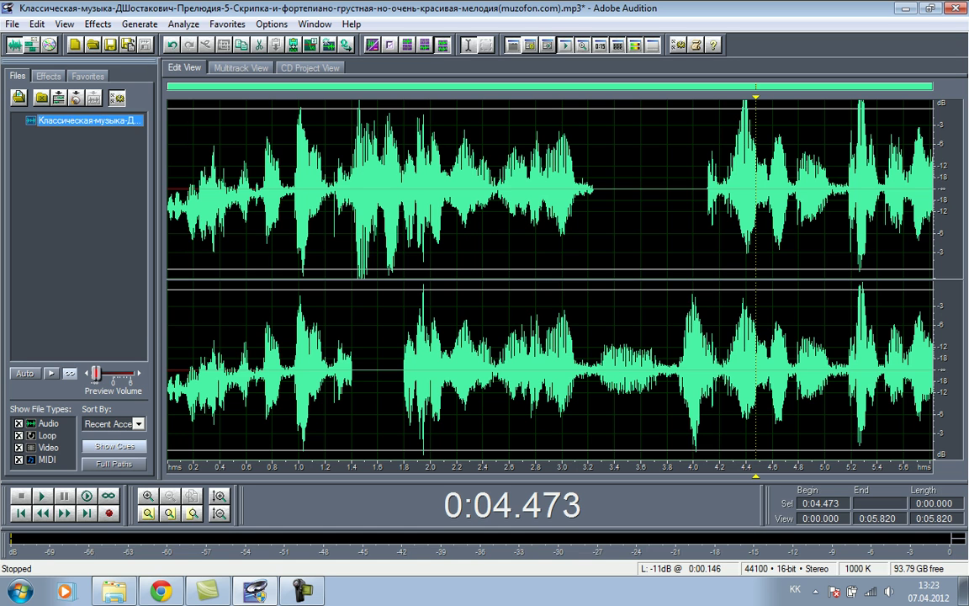
key("Delete")
key("Return")
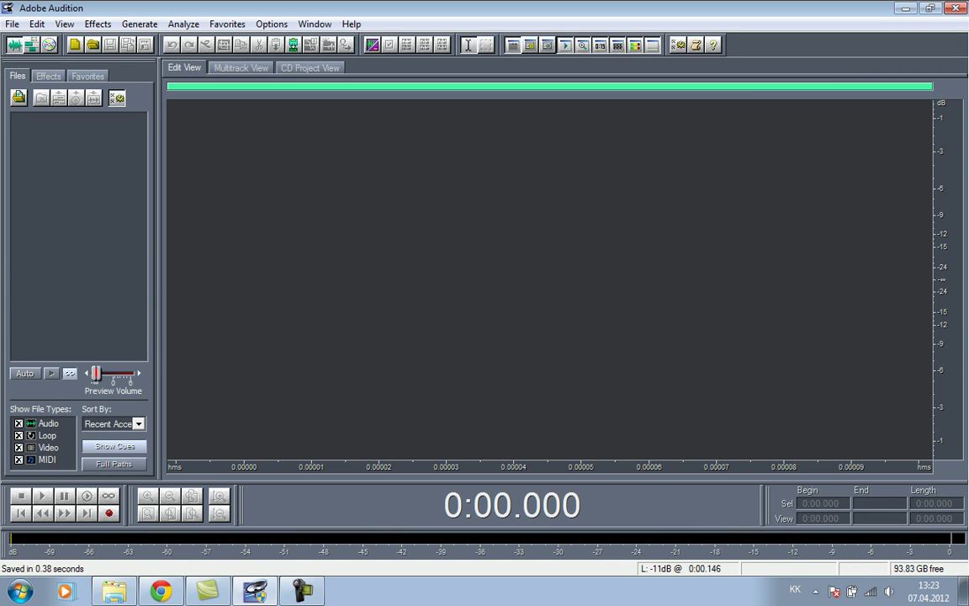
Create a new mono waveform at 48000 Hz and 32-bit float, and record about 4.8 seconds of audio.
key("ctrl+n")
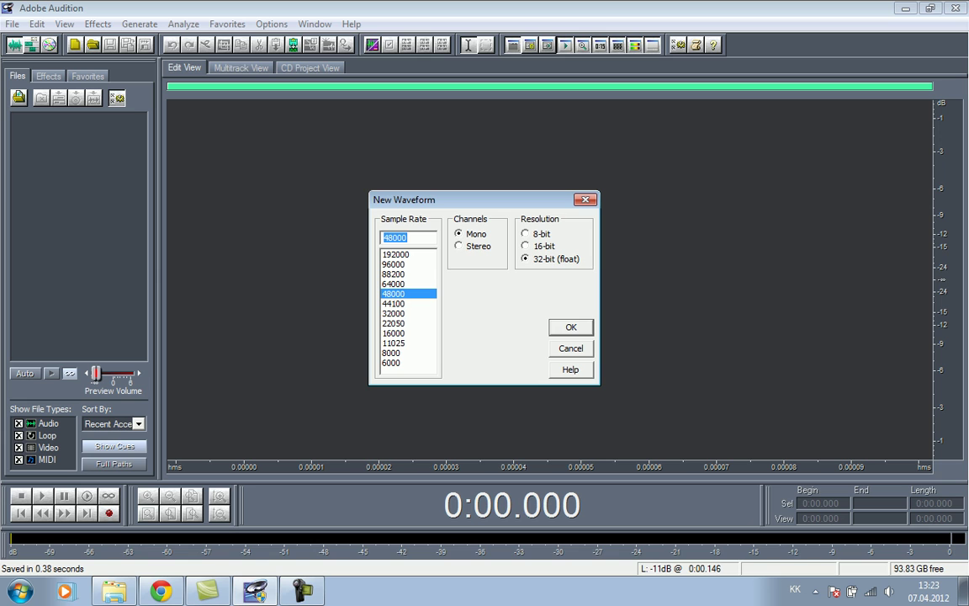
left_click(408, 238)
key("Return")
key("ctrl+space")
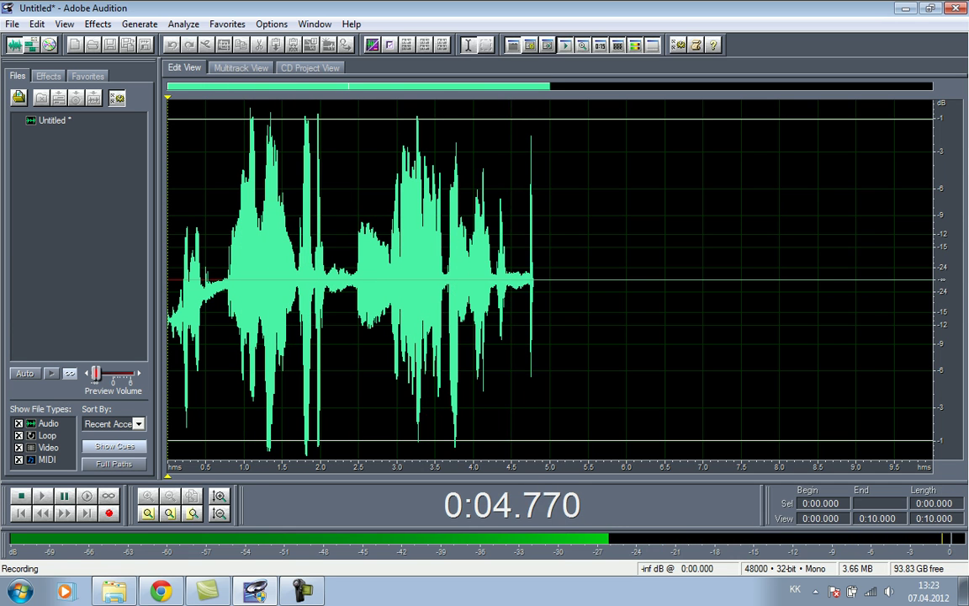
key("space")
Play the new recording from about 0:00.51.
left_click(249, 282)
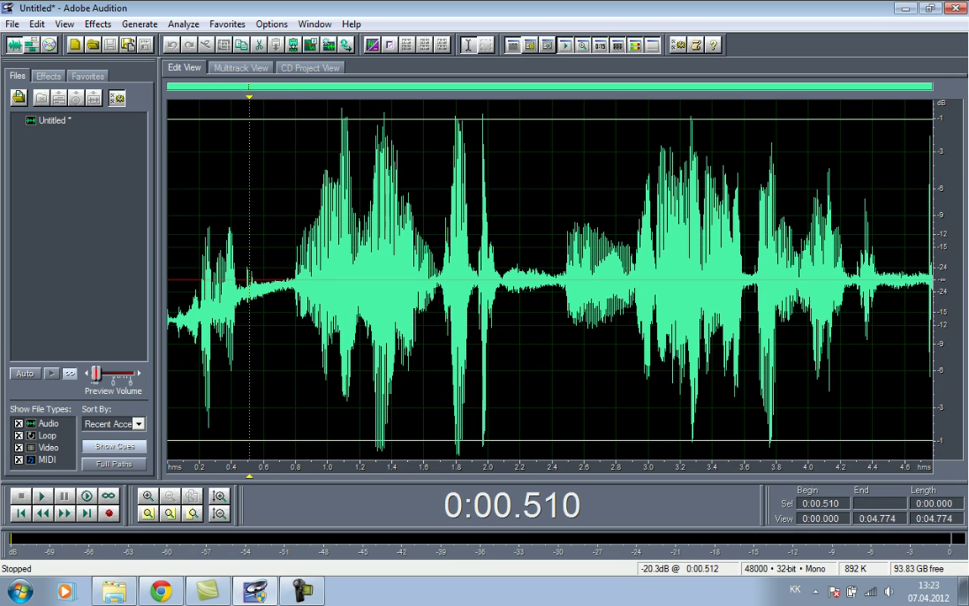
key("space")
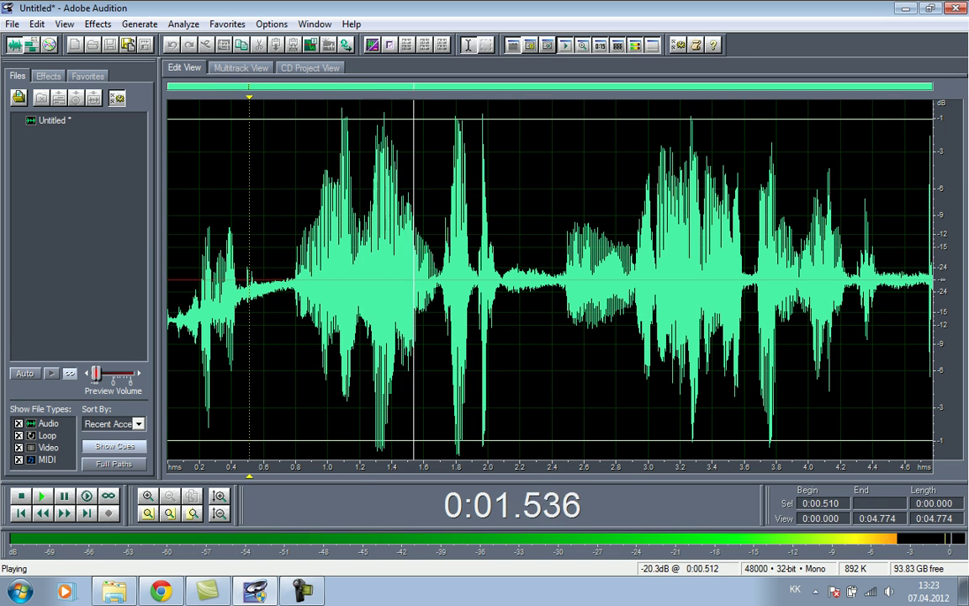
key("space")
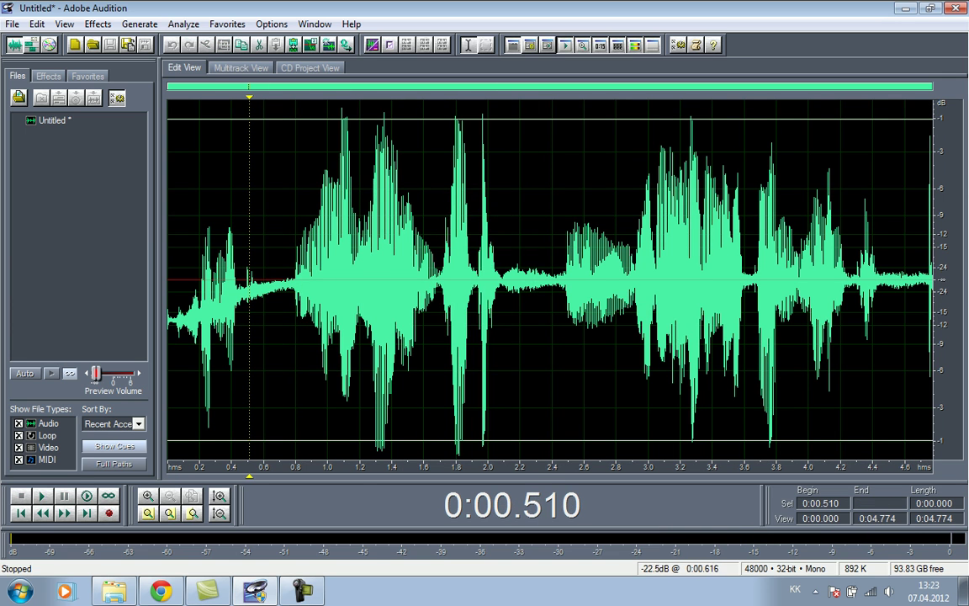
Delete the quiet passage from about 0:00.47 to 0:00.74 and listen to the recording from 0:00.20.
left_click_drag(242, 257, 286, 256)
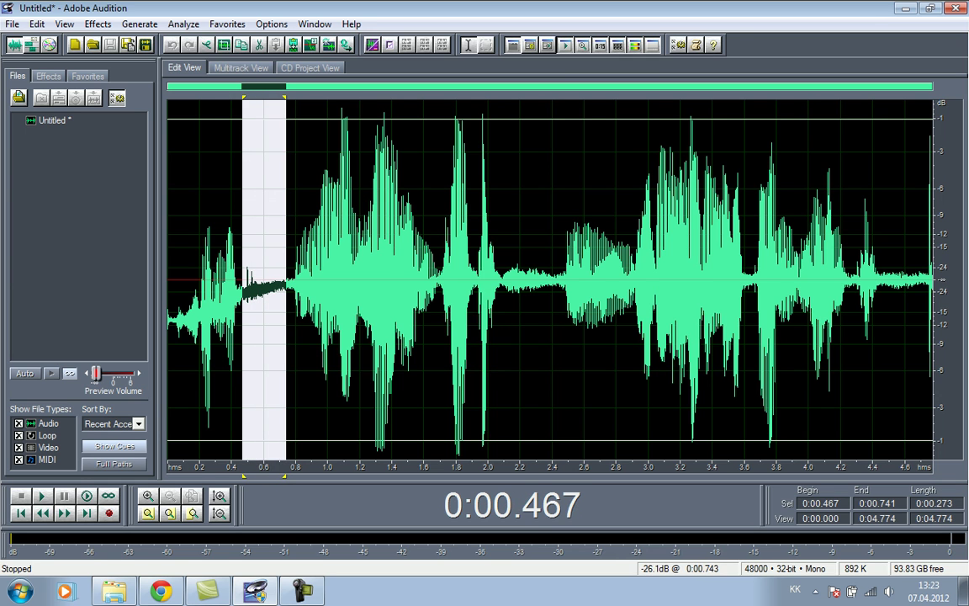
key("Delete")
left_click(201, 237)
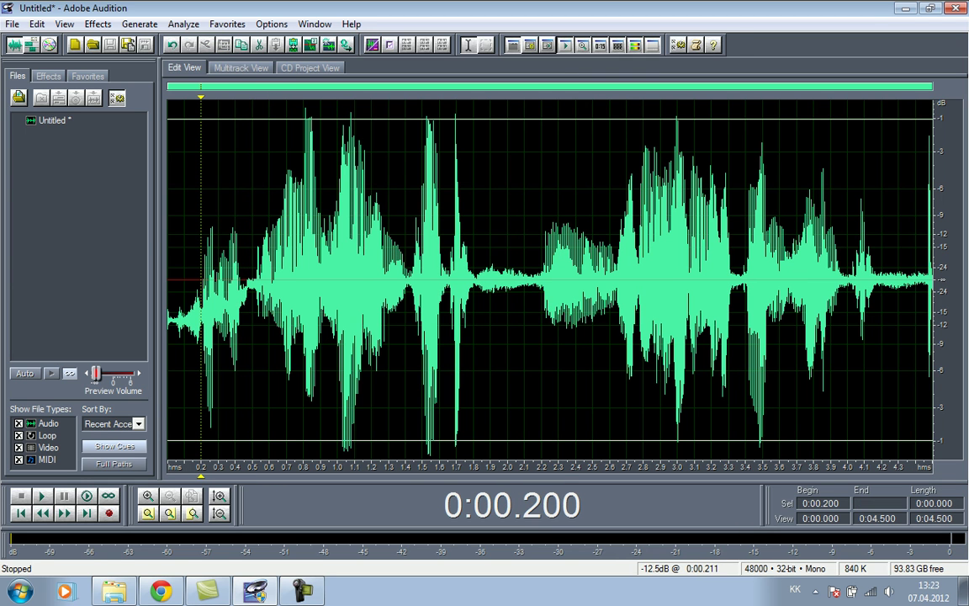
key("space")
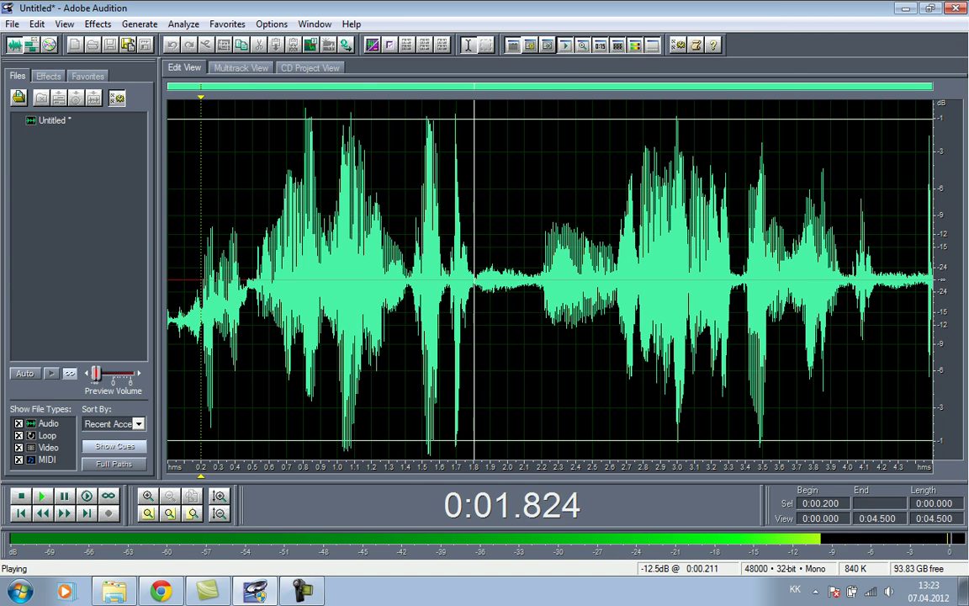
key("space")
Delete the pause from about 0:01.80 to 0:02.14 and listen to the result from 0:01.50.
left_click(473, 276)
left_click_drag(474, 277, 531, 278)
key("Delete")
left_click(444, 279)
key("space")
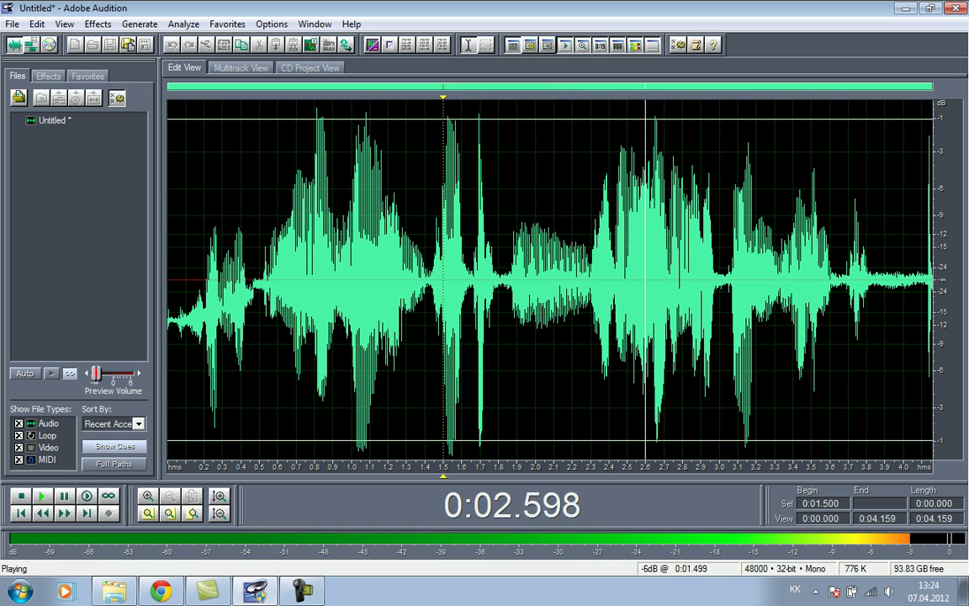
key("space")
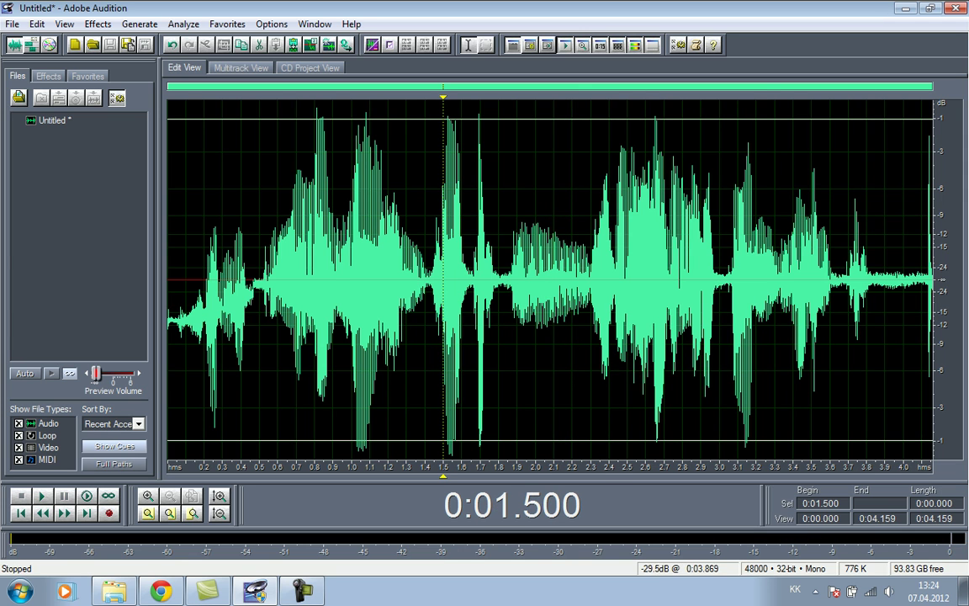
Delete the end of the recording from about 0:03.83 and the short remaining pause from about 0:01.80 to 0:01.83.
left_click_drag(872, 284, 935, 284)
key("Delete")
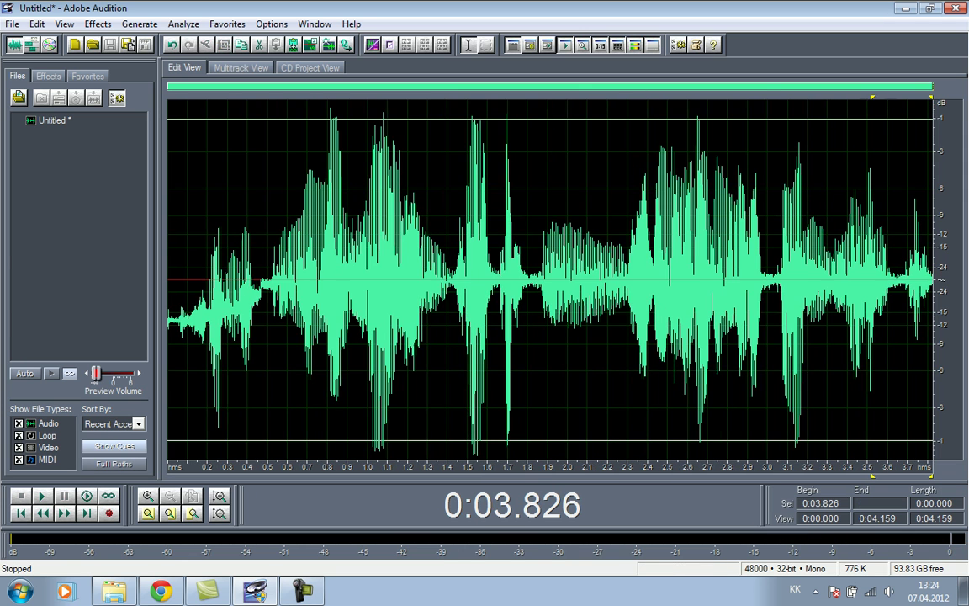
left_click(527, 278)
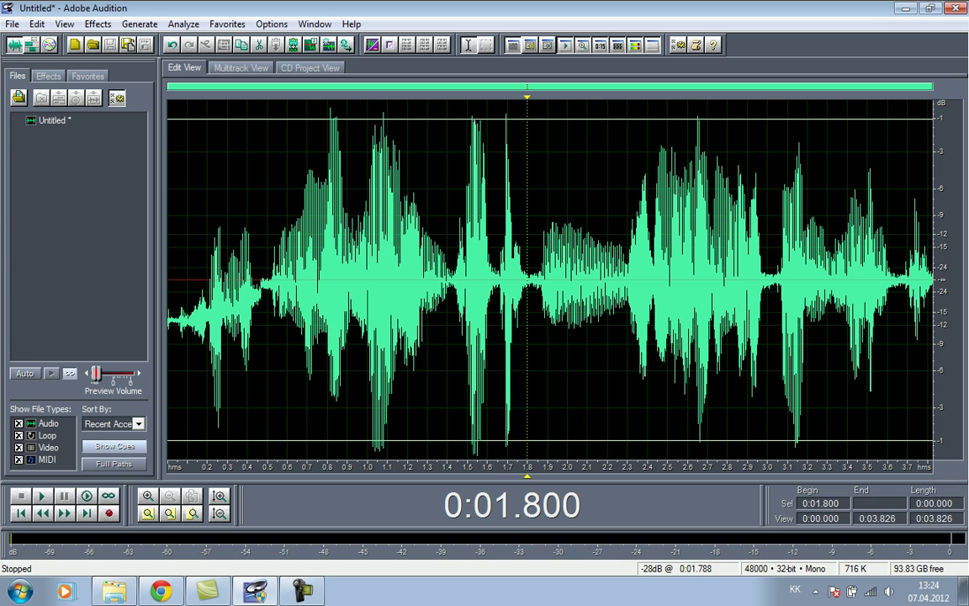
left_click_drag(528, 278, 534, 278)
key("Delete")
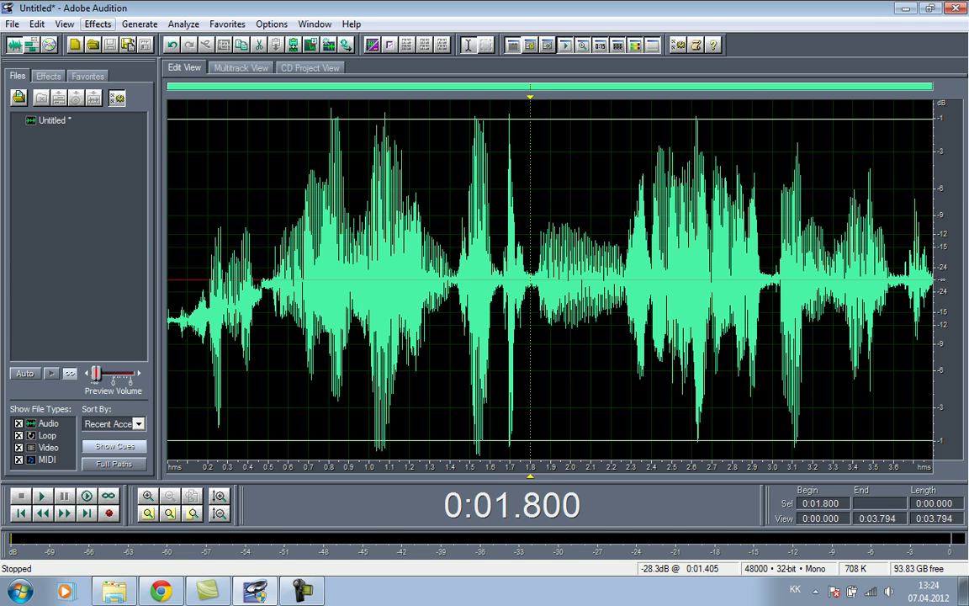
Delete the quiet pauses from about 0:02.95 to 0:03.03 and from about 0:03.51 to 0:03.59.
left_click_drag(169, 86, 675, 86)
left_click_drag(426, 278, 475, 277)
key("Delete")
left_click(320, 277)
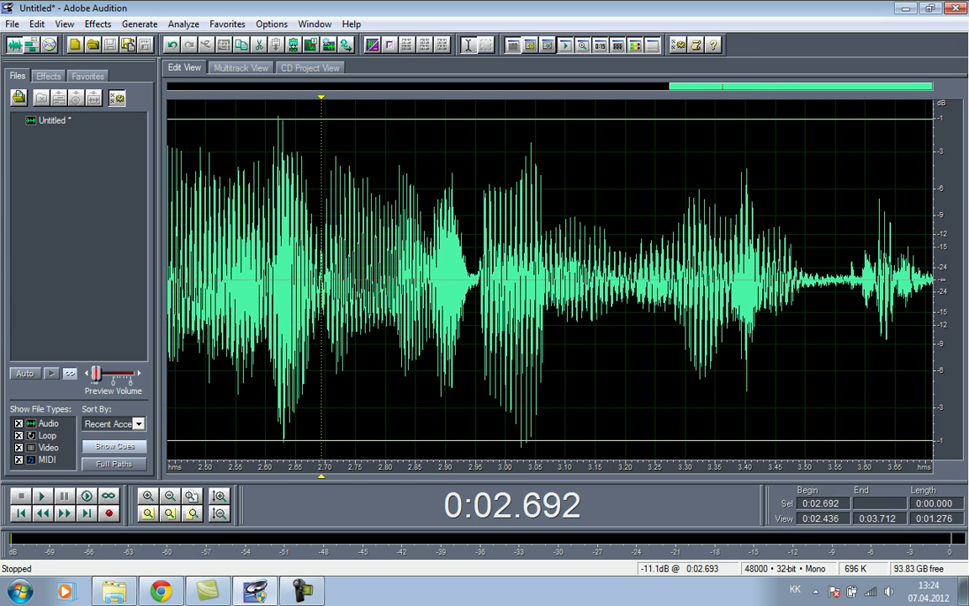
key("space")
left_click_drag(809, 278, 858, 278)
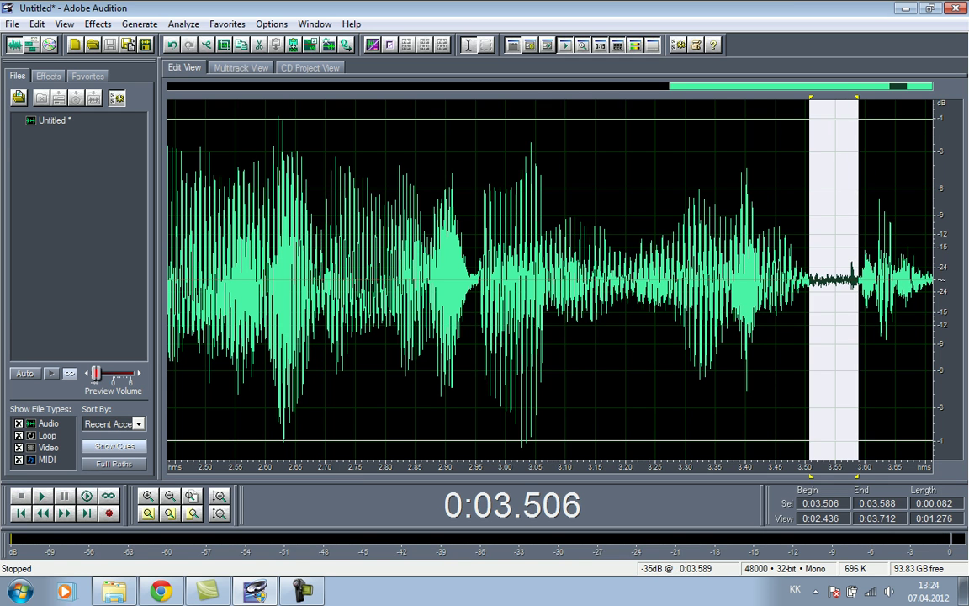
key("Delete")
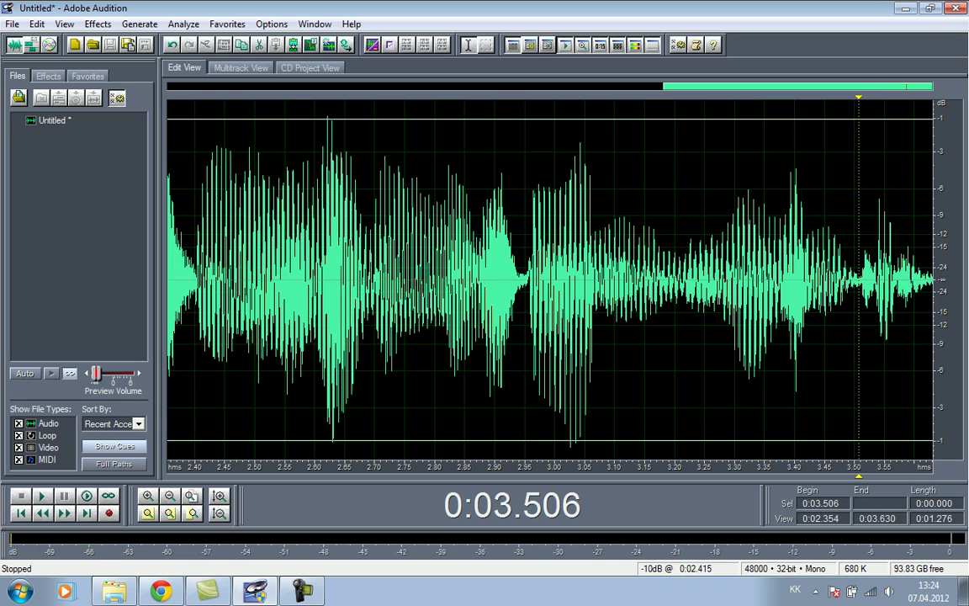
Delete the passage from about 0:02.76 to 0:03.05, and undo the deletion.
left_click_drag(663, 87, 186, 87)
scroll(550, 277, "up", 3)
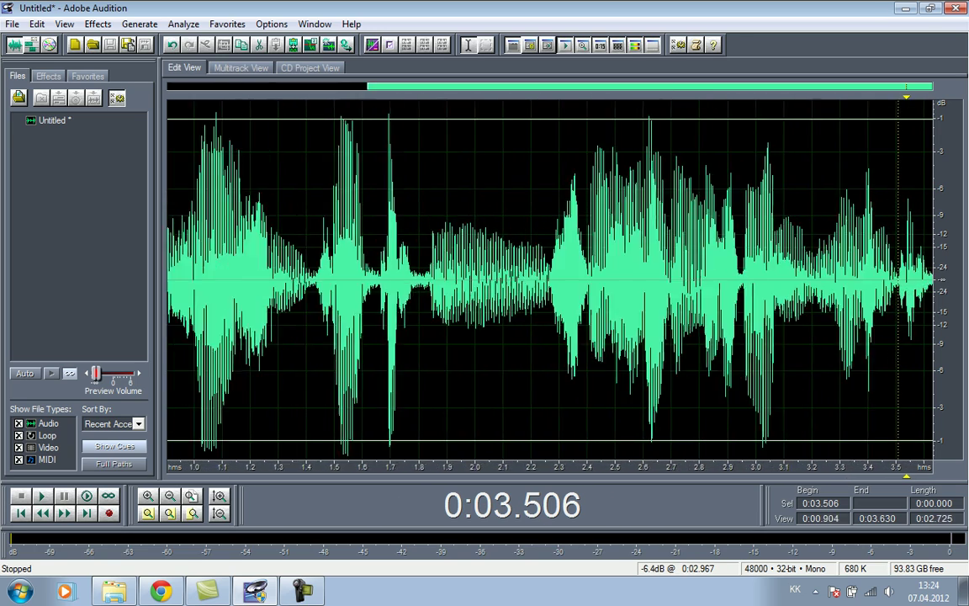
mouse_move(757, 86)
left_mouse_down()
mouse_move(508, 86)
mouse_move(757, 86)
left_mouse_up()
double_click(373, 160)
left_click_drag(653, 227, 517, 210)
left_click(443, 218)
left_click_drag(444, 219, 598, 234)
left_click_drag(599, 278, 605, 278)
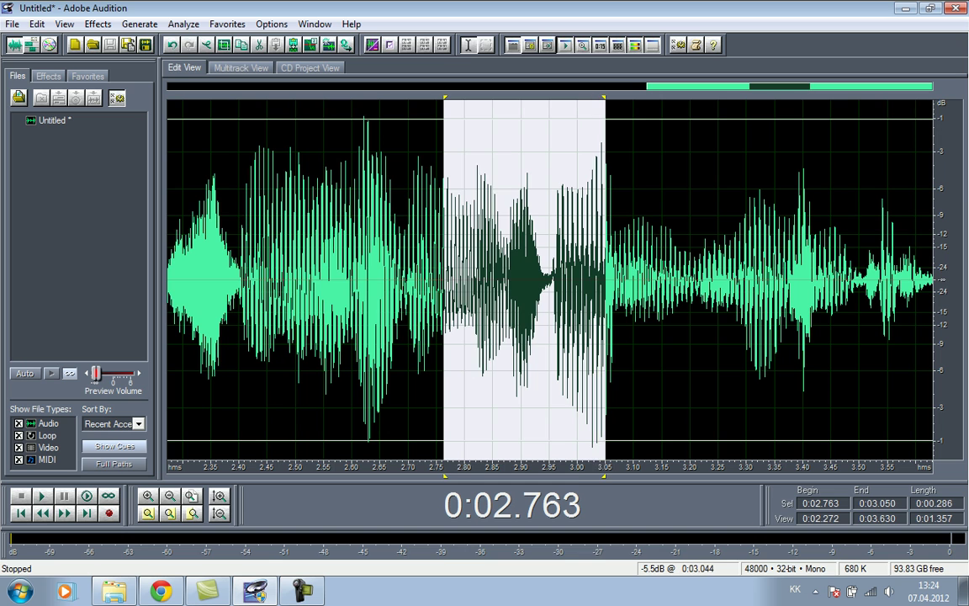
key("Delete")
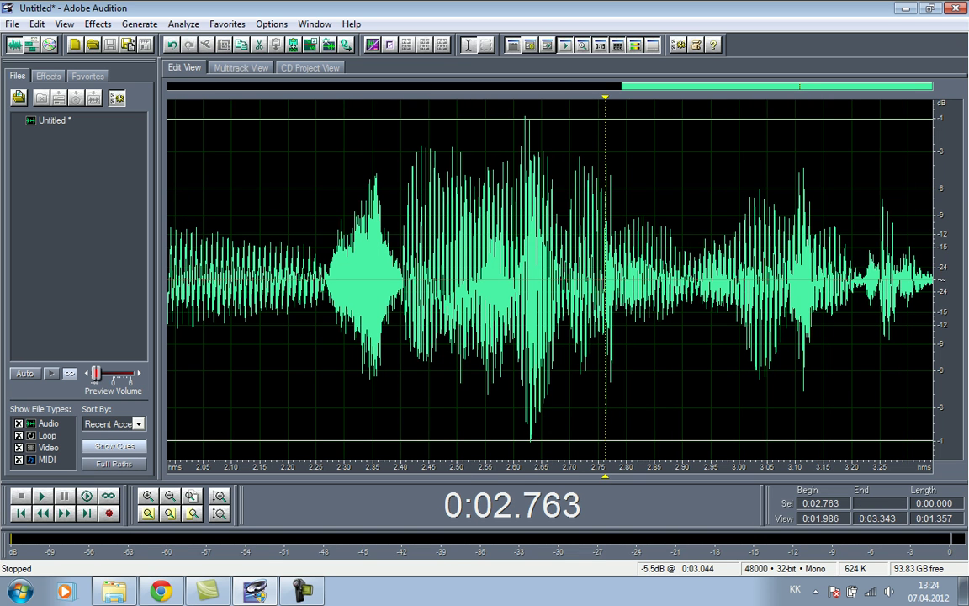
key("ctrl+z")
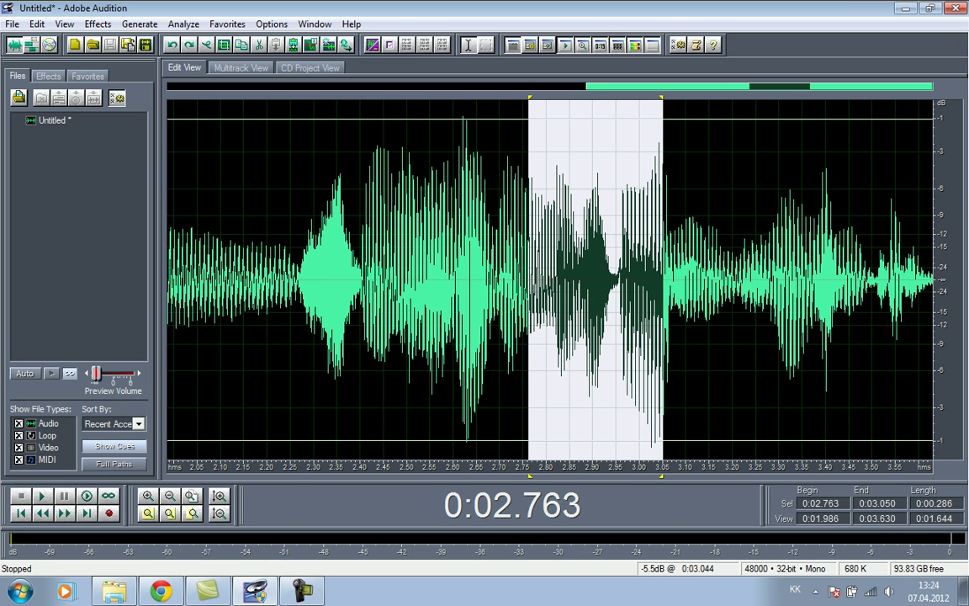
left_click(481, 279)
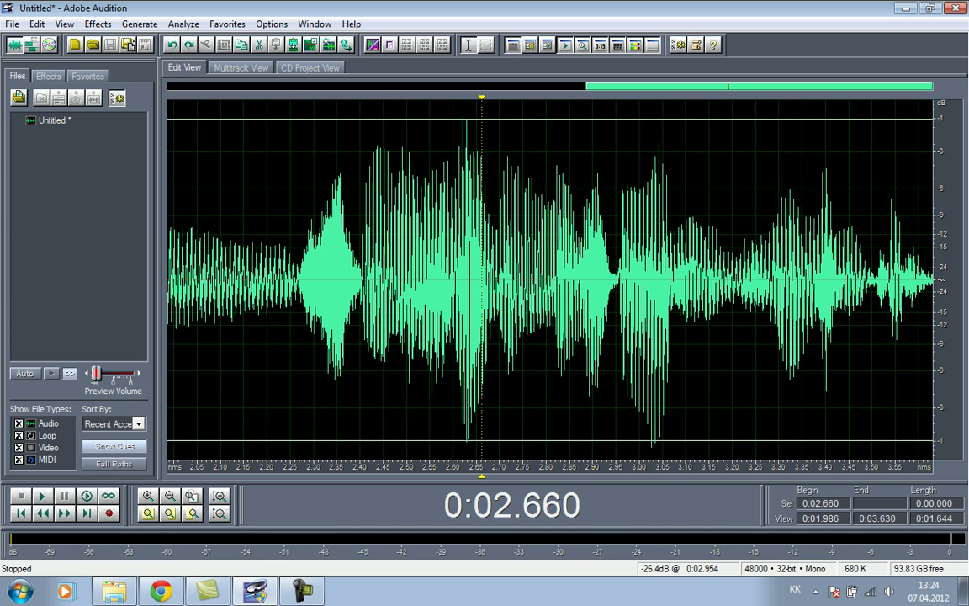
Select the passage from about 0:00.98 to 0:01.50, and clear the selection by placing the cursor at 0:02.20.
scroll(613, 281, "down", 5)
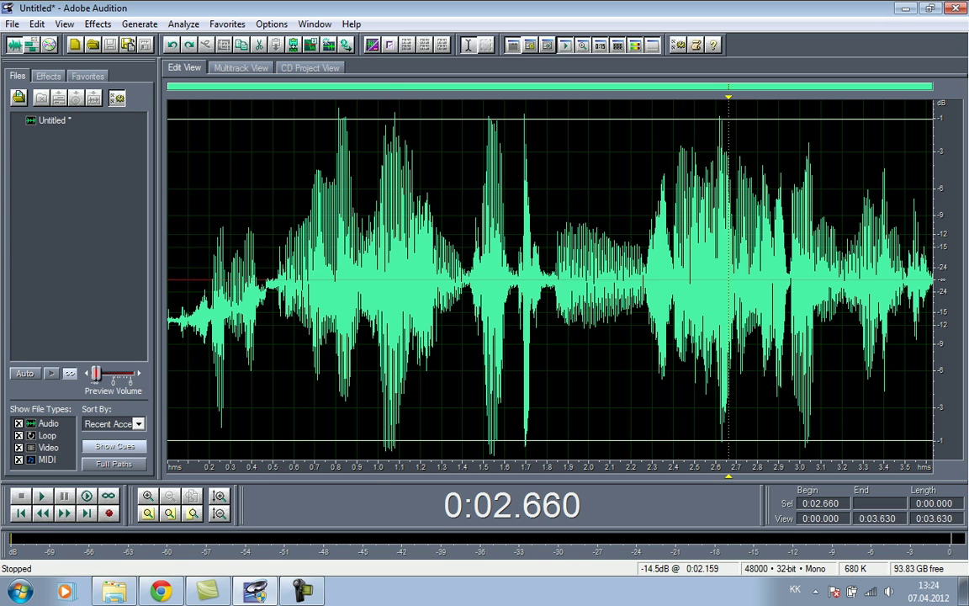
left_click_drag(375, 278, 484, 278)
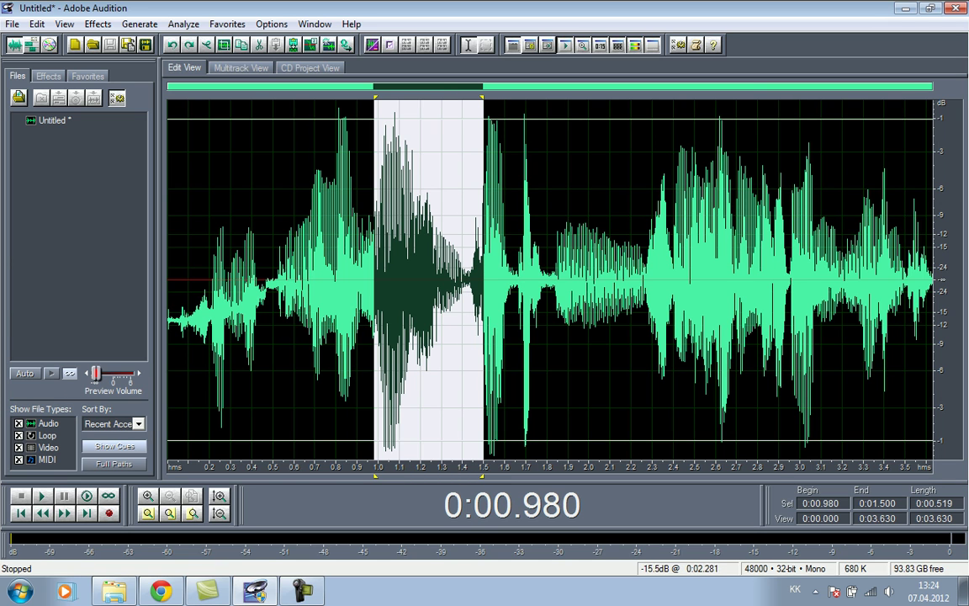
left_click(631, 278)
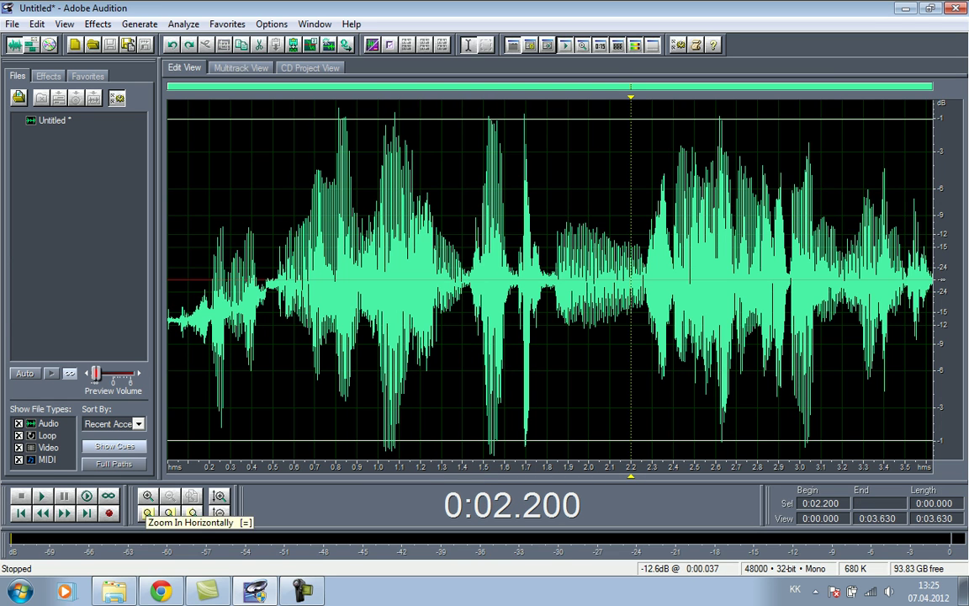